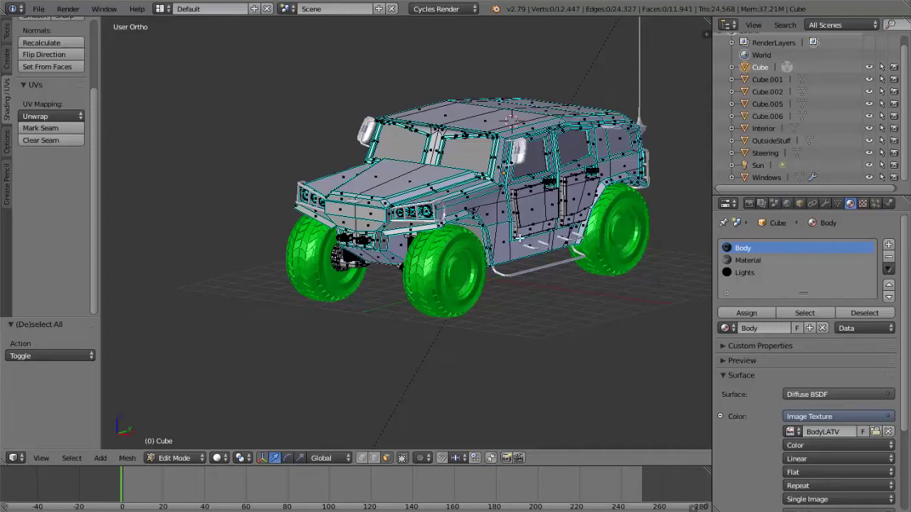
pyautogui.moveTo(540, 232); pyautogui.dragTo(490, 222, button='middle')
pyautogui.moveTo(464, 261); pyautogui.dragTo(401, 228, button='middle')
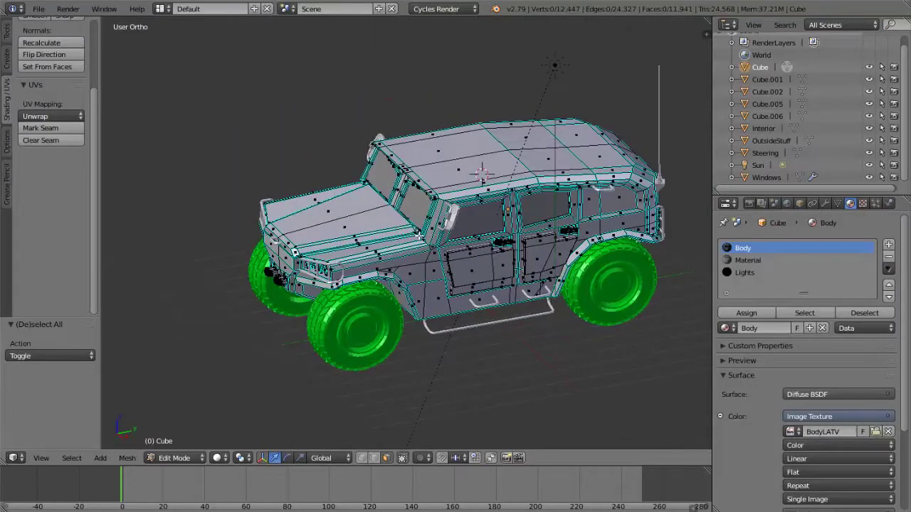
pyautogui.moveTo(427, 226); pyautogui.dragTo(487, 239, button='middle')
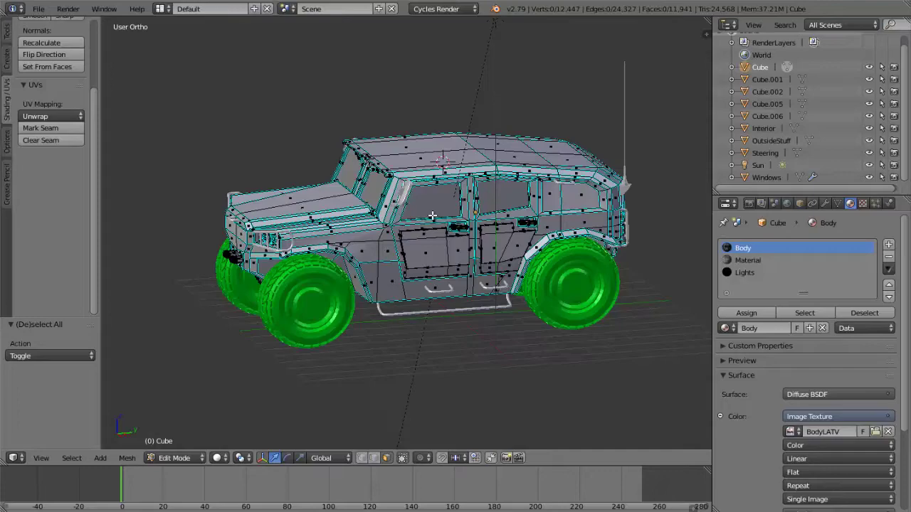
pyautogui.moveTo(420, 215); pyautogui.dragTo(419, 242, button='middle')
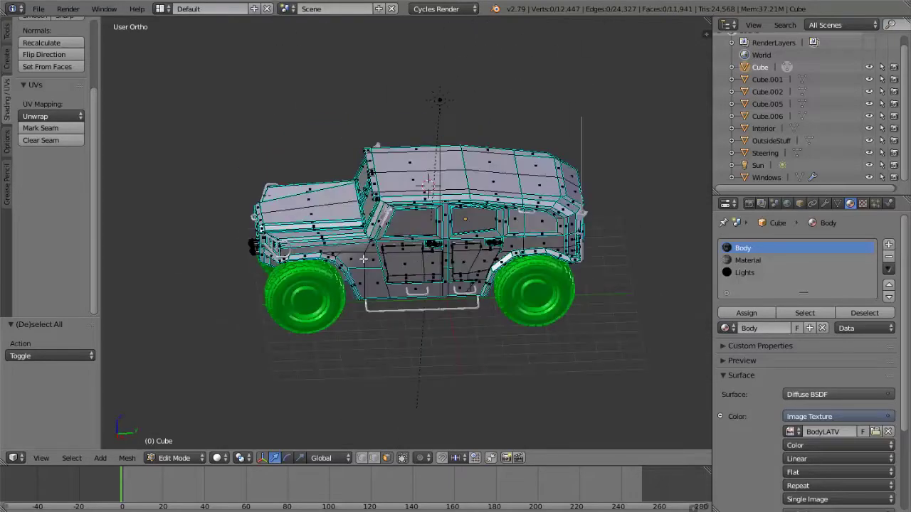
pyautogui.moveTo(363, 259); pyautogui.dragTo(439, 247, button='middle')
pyautogui.moveTo(516, 247); pyautogui.dragTo(356, 281, button='middle')
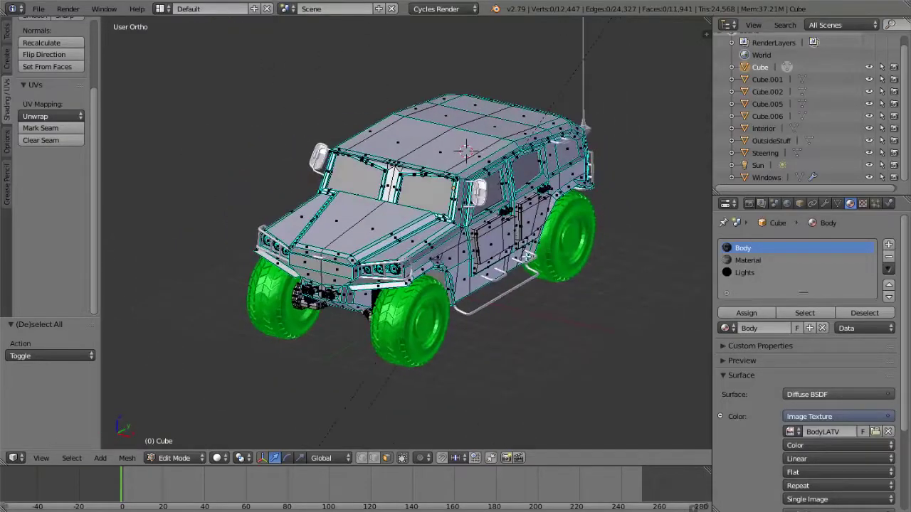
# Leave Edit Mode and isolate the vehicle body by hiding all other objects.
pyautogui.moveTo(381, 221); pyautogui.dragTo(430, 238, button='middle')
pyautogui.press('l')
pyautogui.hotkey('shift', 'h')
pyautogui.moveTo(355, 227); pyautogui.dragTo(380, 246, button='middle')
pyautogui.press('Tab')
pyautogui.rightClick(382, 248)
pyautogui.rightClick(382, 247)
pyautogui.hotkey('shift', 'h')
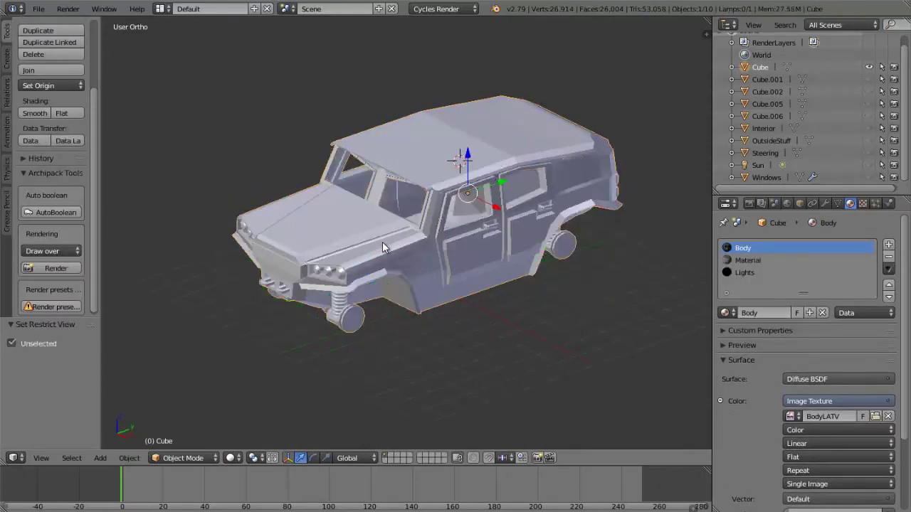
# Select the body's cabin section through the mesh, from windshield pillars to the door pillar, excluding the strip above the windshield.
pyautogui.press('Tab')
pyautogui.press('a')
pyautogui.moveTo(382, 247); pyautogui.dragTo(305, 184, button='middle')
pyautogui.press('KP_3')
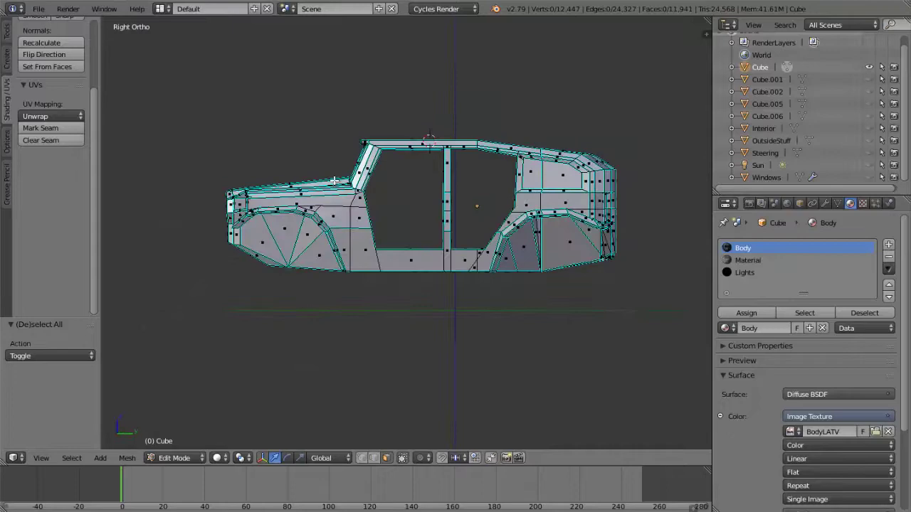
pyautogui.scroll(7, 324, 192)
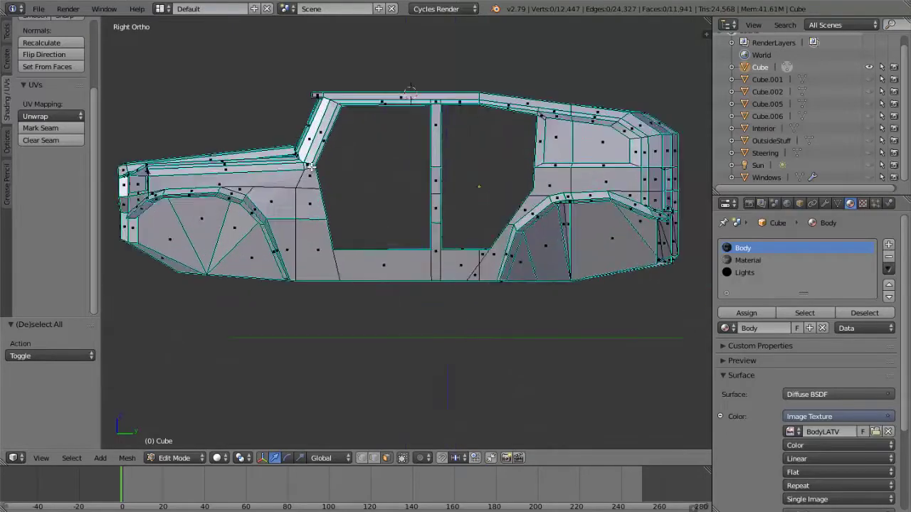
pyautogui.scroll(-5, 334, 183)
pyautogui.press('z')
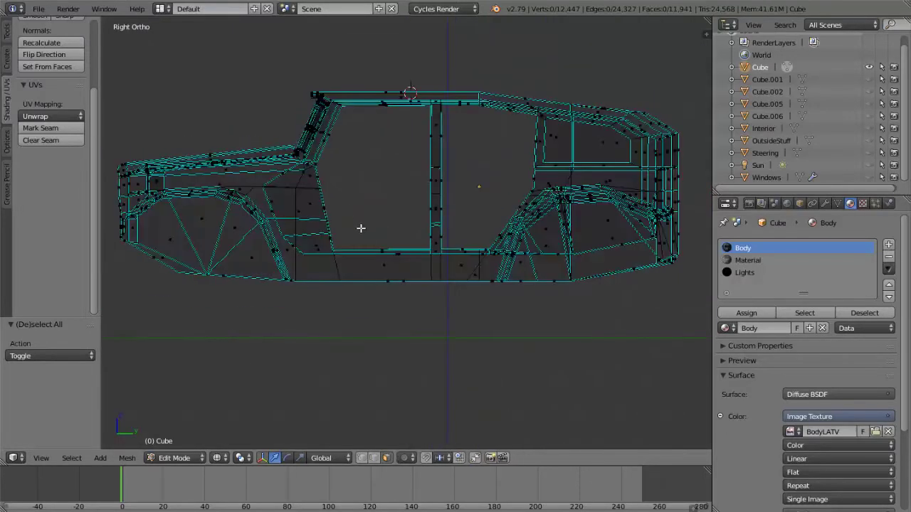
pyautogui.moveTo(339, 250); pyautogui.dragTo(325, 211)
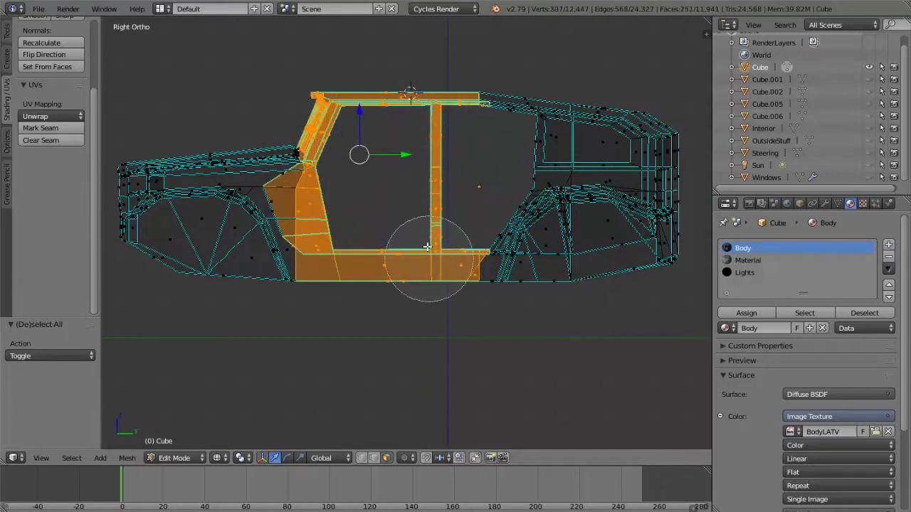
pyautogui.press('Escape')
pyautogui.scroll(6, 294, 85)
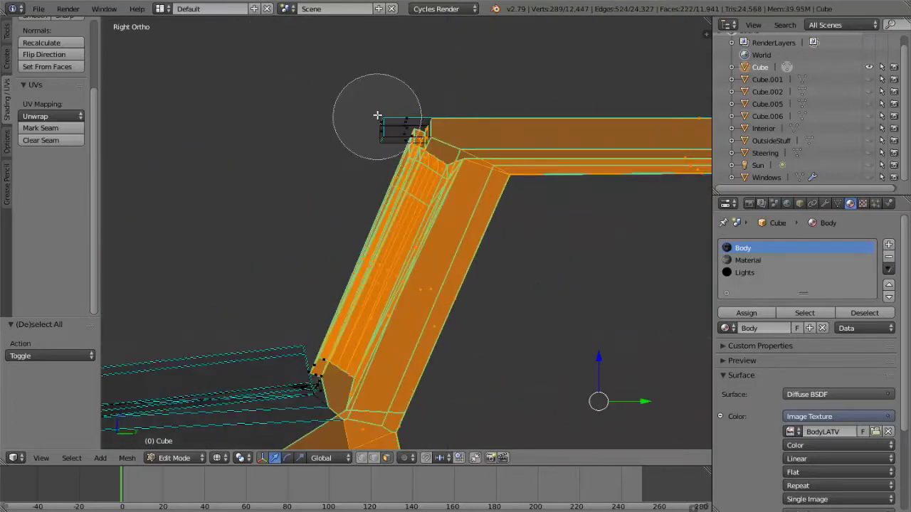
pyautogui.press('Escape')
pyautogui.scroll(-8, 381, 121)
pyautogui.keyDown('shift'); pyautogui.moveTo(533, 203); pyautogui.dragTo(434, 183, button='middle'); pyautogui.keyUp('shift')
pyautogui.press('c')
pyautogui.moveTo(466, 138)
pyautogui.mouseDown()
pyautogui.moveTo(463, 117)
pyautogui.moveTo(495, 147)
pyautogui.moveTo(452, 264)
pyautogui.moveTo(565, 326)
pyautogui.moveTo(671, 203)
pyautogui.moveTo(625, 293)
pyautogui.mouseUp()
pyautogui.press('Escape')
pyautogui.moveTo(625, 293)
pyautogui.mouseDown(button='middle')
pyautogui.moveTo(553, 228)
pyautogui.moveTo(594, 251)
pyautogui.moveTo(589, 244)
pyautogui.moveTo(600, 283)
pyautogui.mouseUp(button='middle')
pyautogui.press('KP_3')
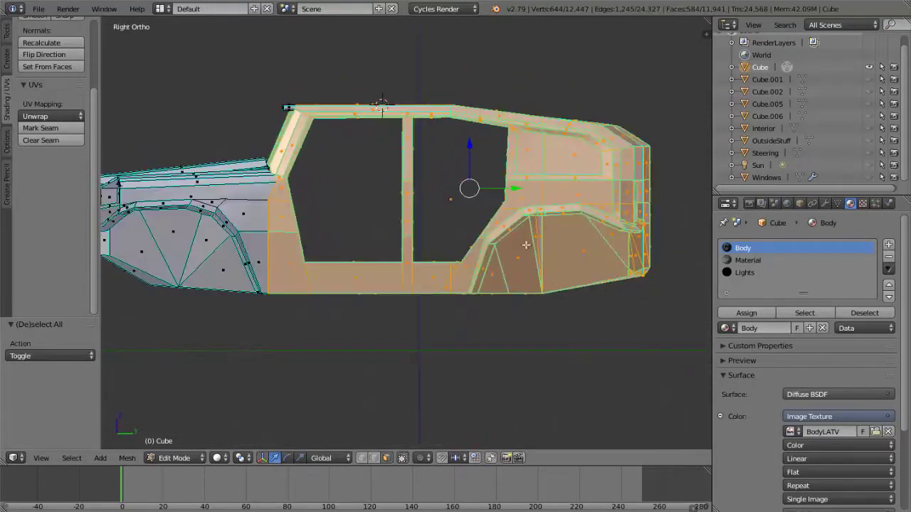
pyautogui.press('z')
pyautogui.press('c')
pyautogui.moveTo(506, 106)
pyautogui.mouseDown(button='middle')
pyautogui.moveTo(620, 152)
pyautogui.moveTo(583, 252)
pyautogui.moveTo(510, 279)
pyautogui.moveTo(658, 244)
pyautogui.mouseUp(button='middle')
pyautogui.rightClick(646, 251)
# Split the selected cabin section from the body and turn it into a convex hull.
pyautogui.moveTo(470, 246)
pyautogui.mouseDown(button='middle')
pyautogui.moveTo(434, 230)
pyautogui.moveTo(390, 249)
pyautogui.moveTo(406, 277)
pyautogui.moveTo(354, 207)
pyautogui.moveTo(375, 199)
pyautogui.moveTo(411, 207)
pyautogui.mouseUp(button='middle')
pyautogui.press('z')
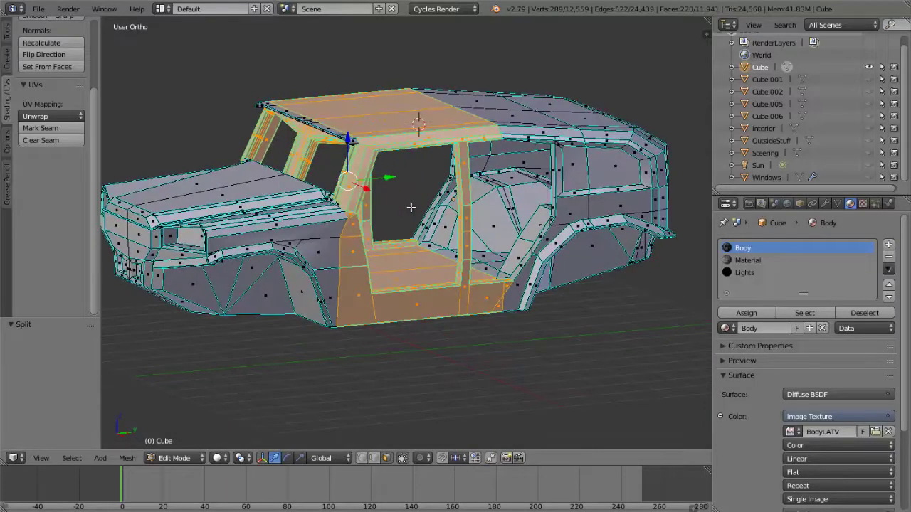
pyautogui.press('space')
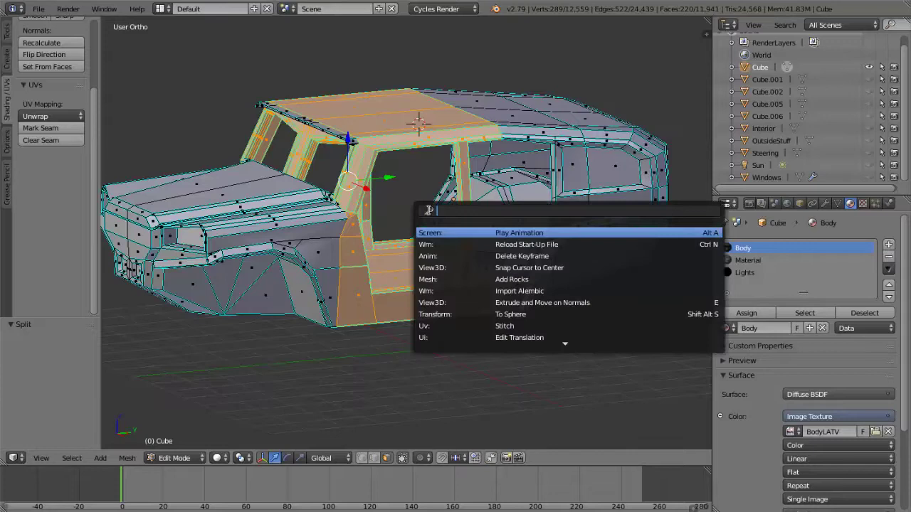
pyautogui.write('convex hull')
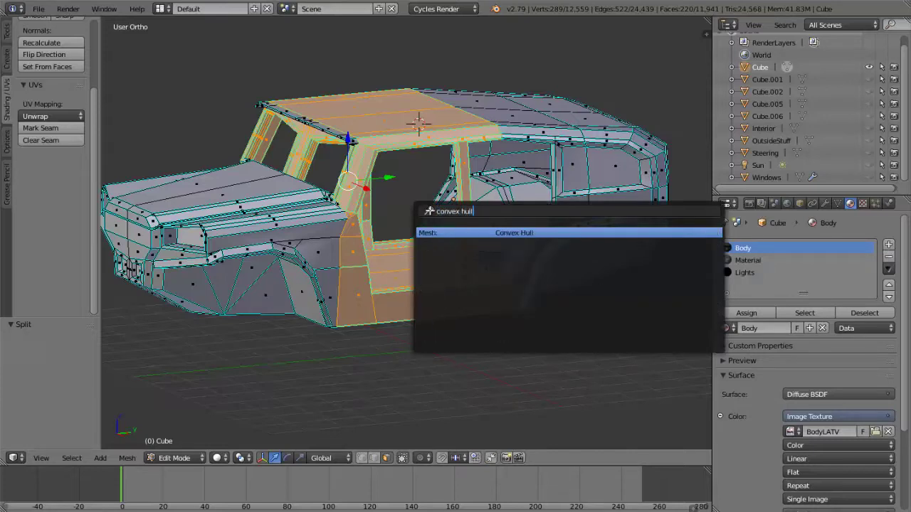
pyautogui.press('Return')
pyautogui.moveTo(373, 235); pyautogui.dragTo(384, 174, button='middle')
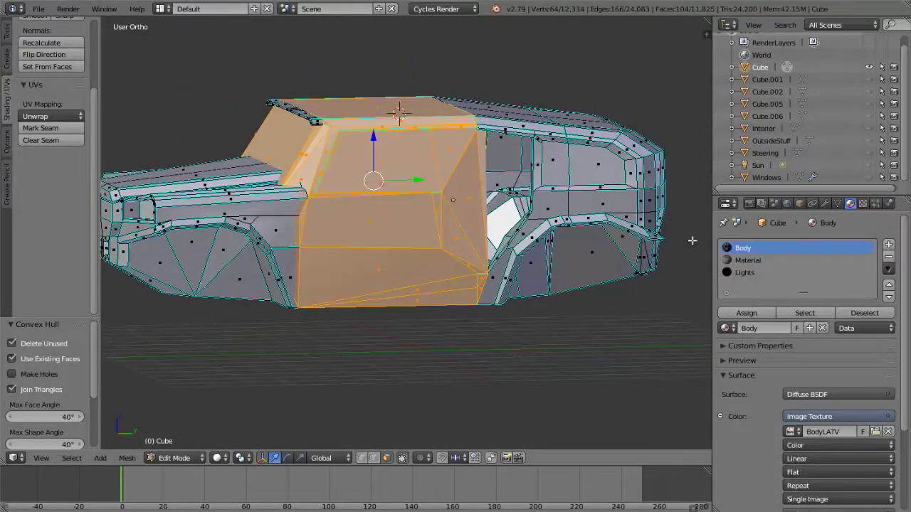
# Add a new material for the cabin hull and switch the render engine to Blender Render.
pyautogui.click(893, 247)
pyautogui.click(776, 327)
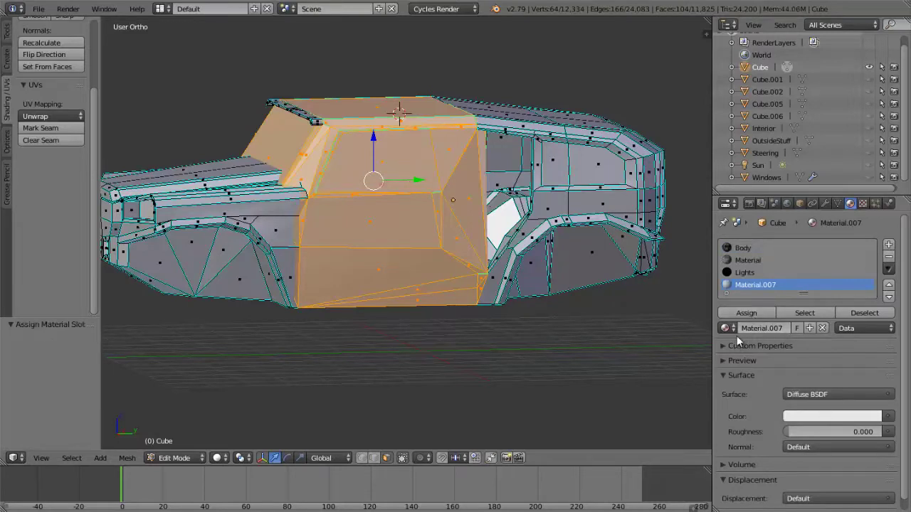
pyautogui.click(443, 9)
pyautogui.click(435, 22)
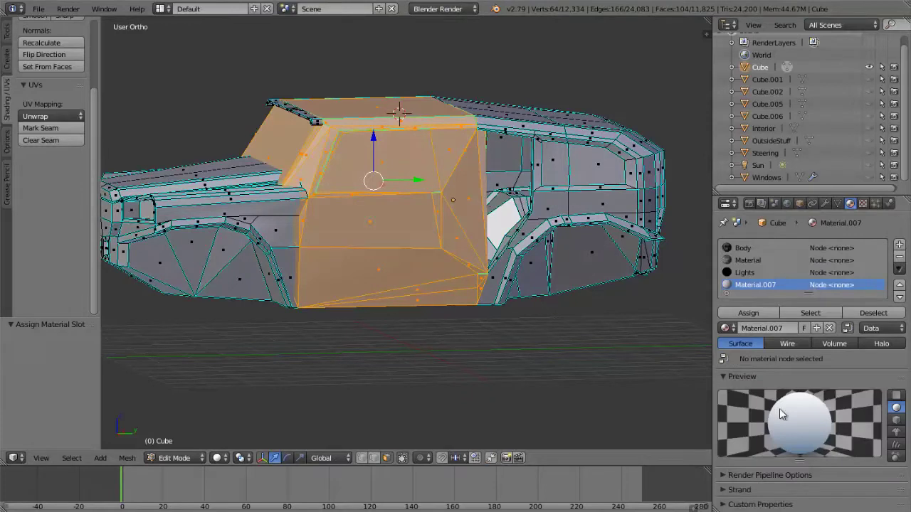
pyautogui.click(899, 255)
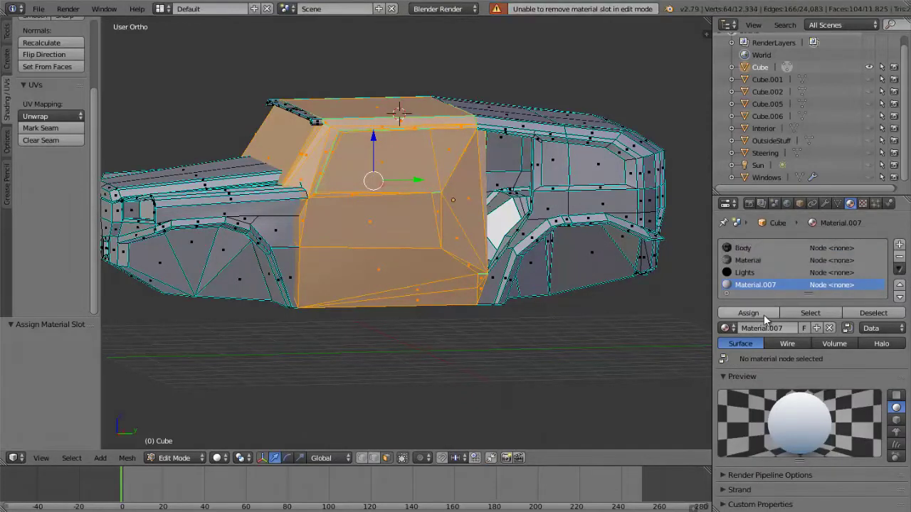
# Create another material with a bright green diffuse colour and assign it to the cabin hull.
pyautogui.click(900, 246)
pyautogui.click(756, 338)
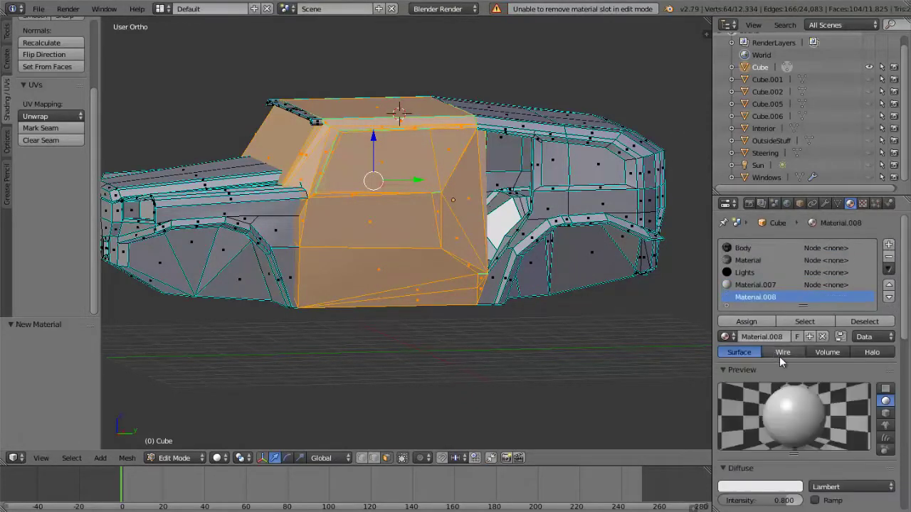
pyautogui.click(744, 488)
pyautogui.moveTo(721, 353); pyautogui.dragTo(654, 316)
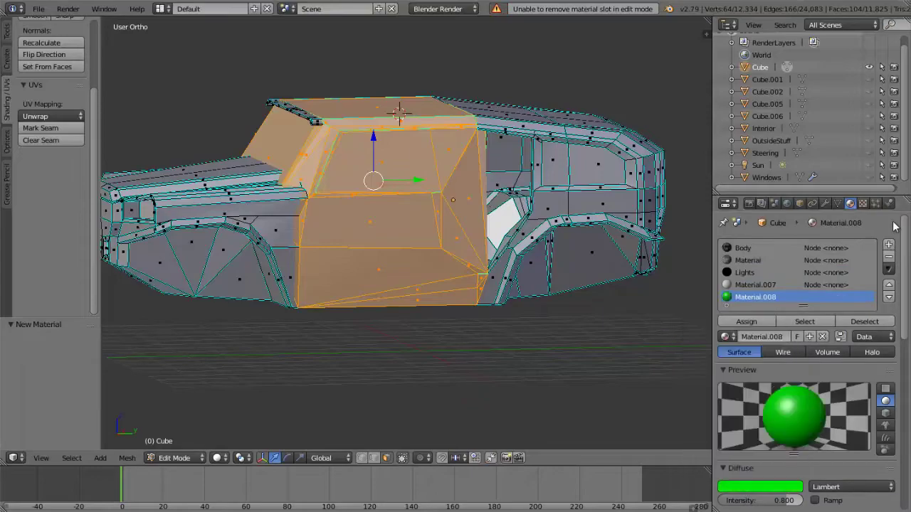
pyautogui.click(739, 326)
pyautogui.moveTo(281, 139); pyautogui.dragTo(306, 180, button='middle')
pyautogui.press('a')
# Convert the linked strip above the windshield into a convex hull and assign it the green material.
pyautogui.scroll(4, 307, 179)
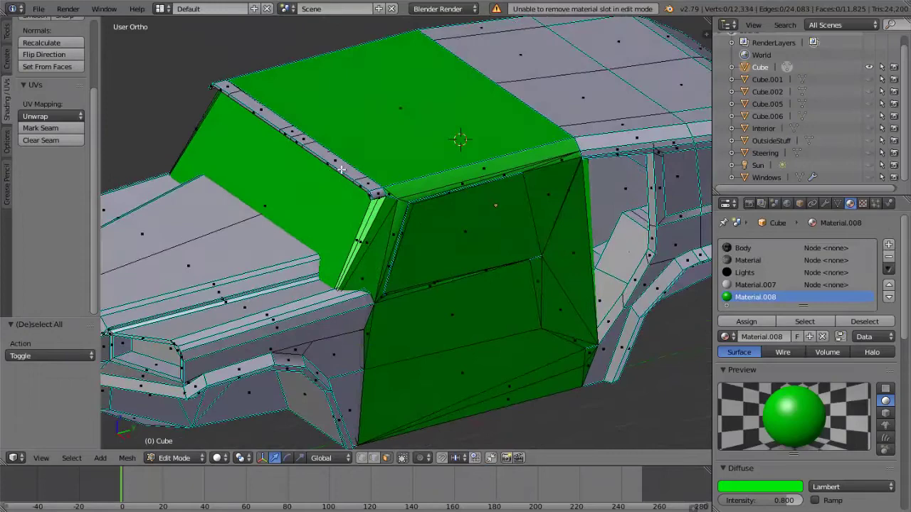
pyautogui.press('l')
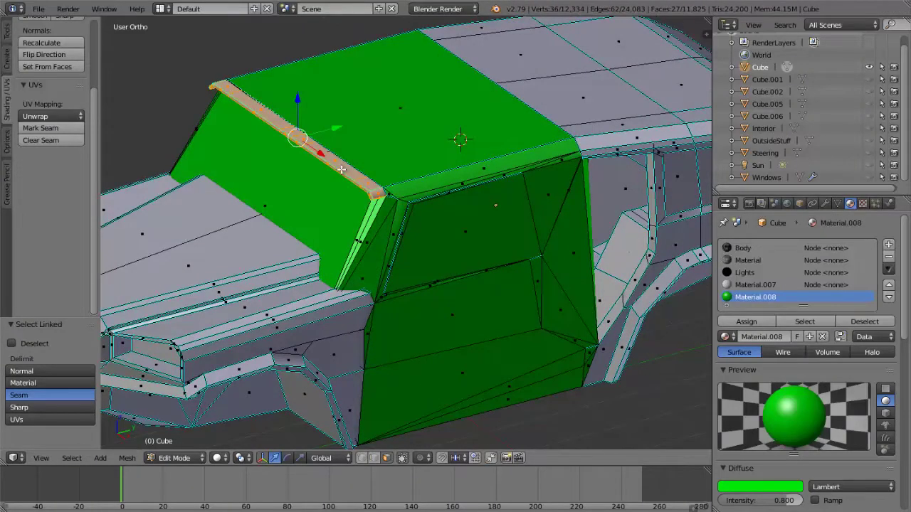
pyautogui.moveTo(341, 169); pyautogui.dragTo(336, 162, button='middle')
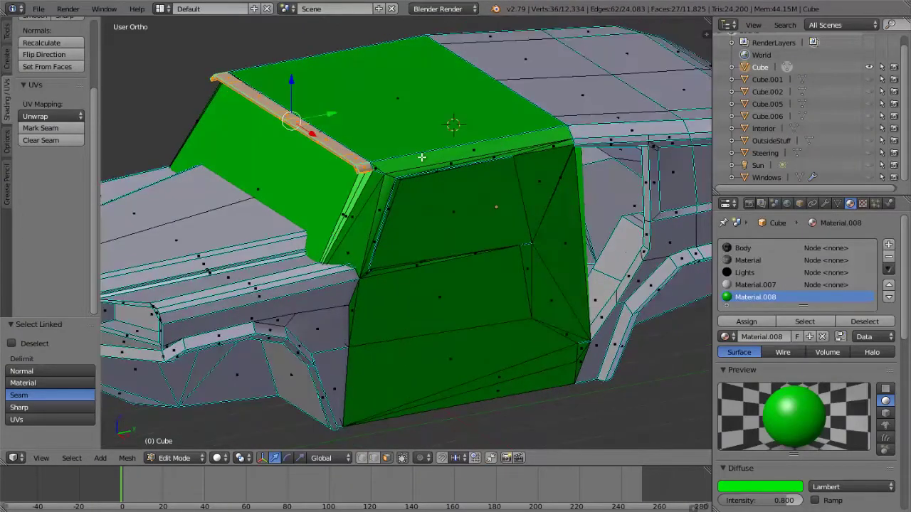
pyautogui.press('space')
pyautogui.press('Return')
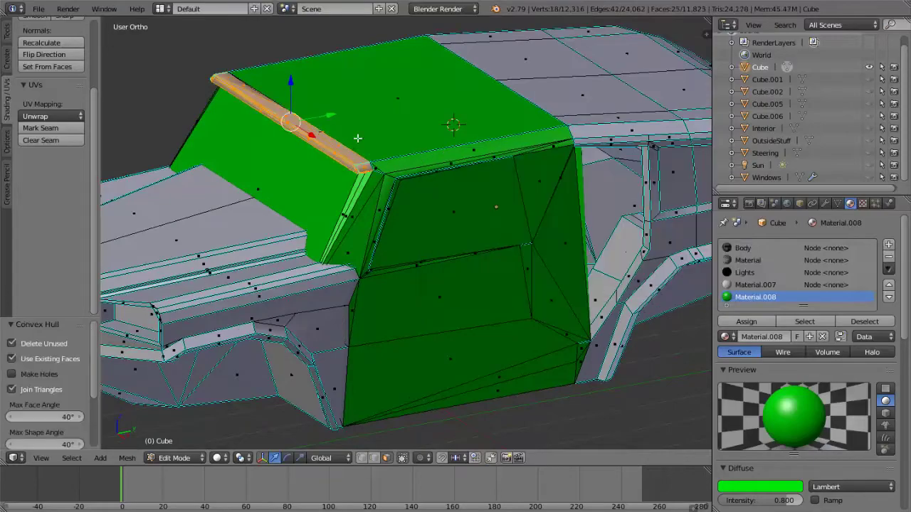
pyautogui.moveTo(357, 139); pyautogui.dragTo(228, 175, button='middle')
pyautogui.click(754, 325)
pyautogui.press('a')
# Select the rear roof section through the mesh in the right side view, behind the green cabin hull.
pyautogui.scroll(-3, 434, 210)
pyautogui.moveTo(448, 210); pyautogui.dragTo(439, 171, button='middle')
pyautogui.press('KP_3')
pyautogui.scroll(2, 448, 168)
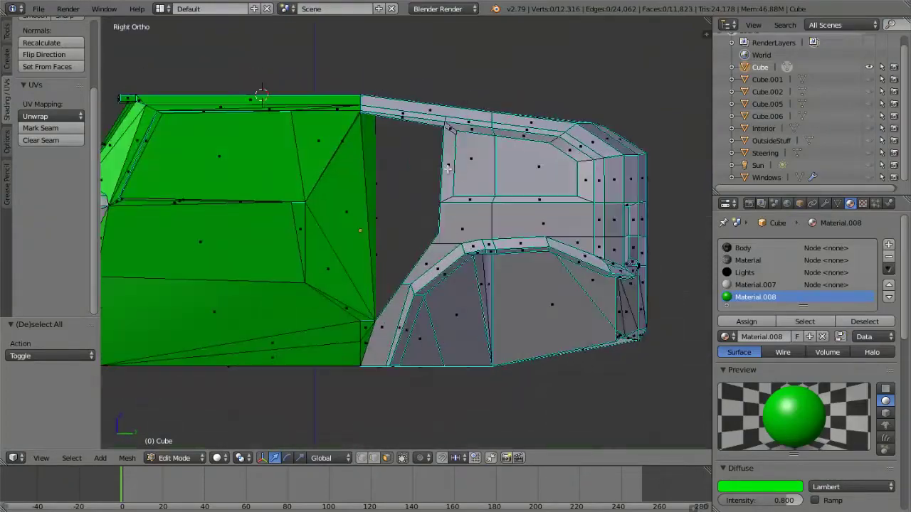
pyautogui.press('z')
pyautogui.press('c')
pyautogui.moveTo(395, 84)
pyautogui.mouseDown()
pyautogui.moveTo(427, 77)
pyautogui.moveTo(521, 97)
pyautogui.mouseUp()
pyautogui.press('Escape')
pyautogui.press('z')
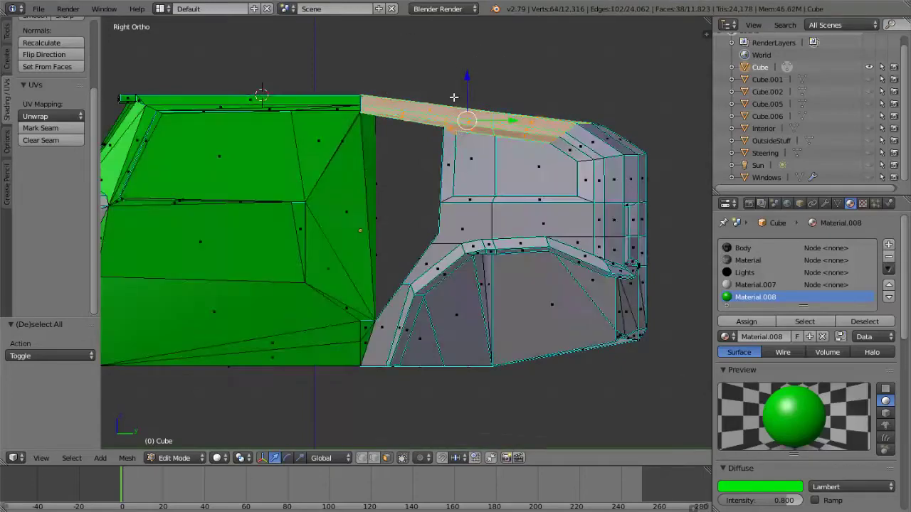
# Split the rear roof section from the body and temporarily hide it to check the cut.
pyautogui.moveTo(460, 89)
pyautogui.mouseDown(button='middle')
pyautogui.moveTo(432, 152)
pyautogui.moveTo(454, 123)
pyautogui.moveTo(445, 151)
pyautogui.mouseUp(button='middle')
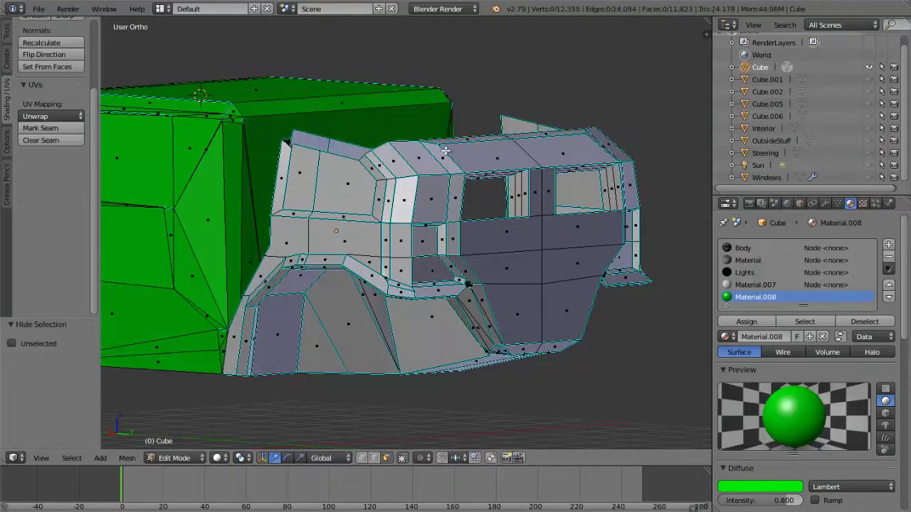
pyautogui.hotkey('alt', 'h')
pyautogui.moveTo(444, 151); pyautogui.dragTo(518, 191, button='middle')
pyautogui.hotkey('ctrl', 'z')
# Turn the rear roof section into a convex hull and assign it the green material.
pyautogui.press('space')
pyautogui.write('convex')
pyautogui.press('Return')
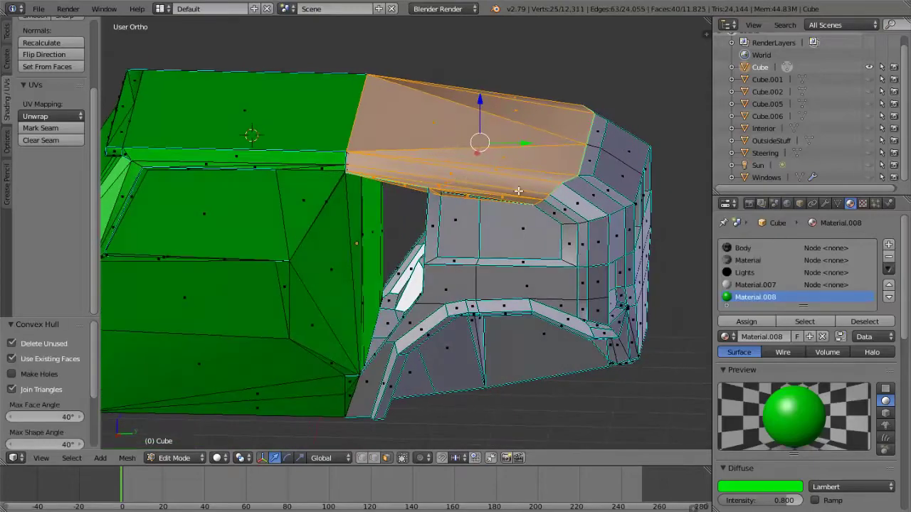
pyautogui.click(740, 322)
pyautogui.moveTo(448, 226); pyautogui.dragTo(495, 203, button='middle')
pyautogui.press('a')
# Select the tailgate panel below the rear windows together with its bordering edge faces.
pyautogui.press('KP_3')
pyautogui.moveTo(605, 216)
pyautogui.mouseDown(button='middle')
pyautogui.moveTo(372, 247)
pyautogui.moveTo(336, 235)
pyautogui.mouseUp(button='middle')
pyautogui.press('KP_7')
pyautogui.press('z')
pyautogui.press('z')
pyautogui.moveTo(537, 167)
pyautogui.mouseDown(button='middle')
pyautogui.moveTo(470, 150)
pyautogui.moveTo(355, 211)
pyautogui.moveTo(406, 143)
pyautogui.moveTo(335, 146)
pyautogui.moveTo(295, 163)
pyautogui.moveTo(269, 234)
pyautogui.moveTo(323, 179)
pyautogui.moveTo(258, 232)
pyautogui.moveTo(339, 152)
pyautogui.moveTo(326, 195)
pyautogui.moveTo(283, 199)
pyautogui.mouseUp(button='middle')
pyautogui.scroll(4, 406, 142)
pyautogui.press('l')
pyautogui.press('l')
pyautogui.press('l')
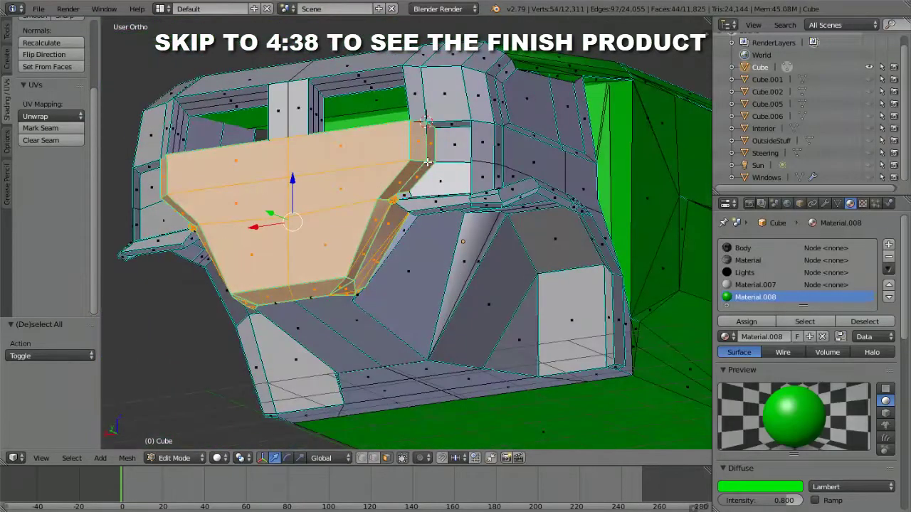
# Add the rear window frame and centre pillar faces to the tailgate selection.
pyautogui.moveTo(427, 163); pyautogui.dragTo(335, 214, button='middle')
pyautogui.scroll(4, 319, 227)
pyautogui.rightClick(556, 183)
pyautogui.keyDown('shift'); pyautogui.moveTo(556, 184); pyautogui.dragTo(314, 209, button='middle'); pyautogui.keyUp('shift')
pyautogui.press('c')
pyautogui.moveTo(413, 191); pyautogui.dragTo(514, 158)
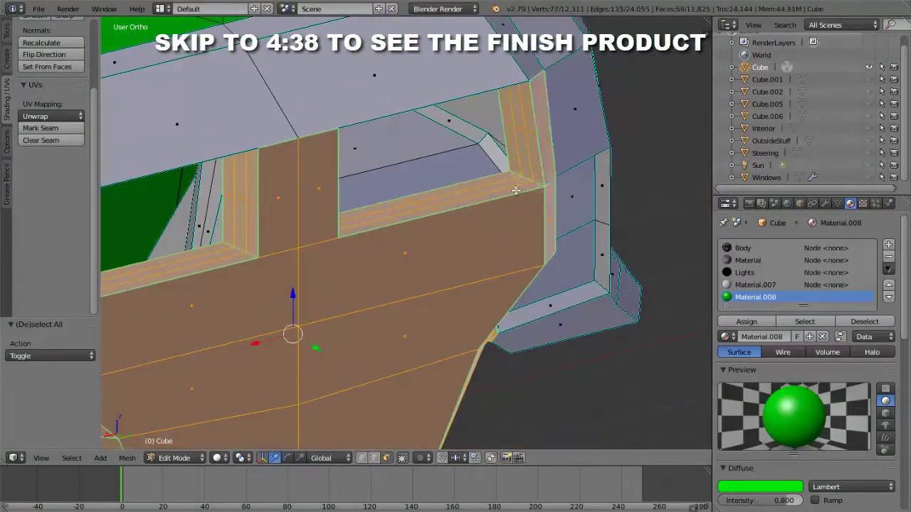
pyautogui.moveTo(514, 158); pyautogui.dragTo(429, 216, button='middle')
pyautogui.press('c')
pyautogui.moveTo(429, 216); pyautogui.dragTo(413, 220)
# Add the remaining upper faces around the rear windows to the tailgate selection.
pyautogui.moveTo(413, 221); pyautogui.dragTo(364, 236, button='middle')
pyautogui.moveTo(204, 208); pyautogui.dragTo(368, 238, button='middle')
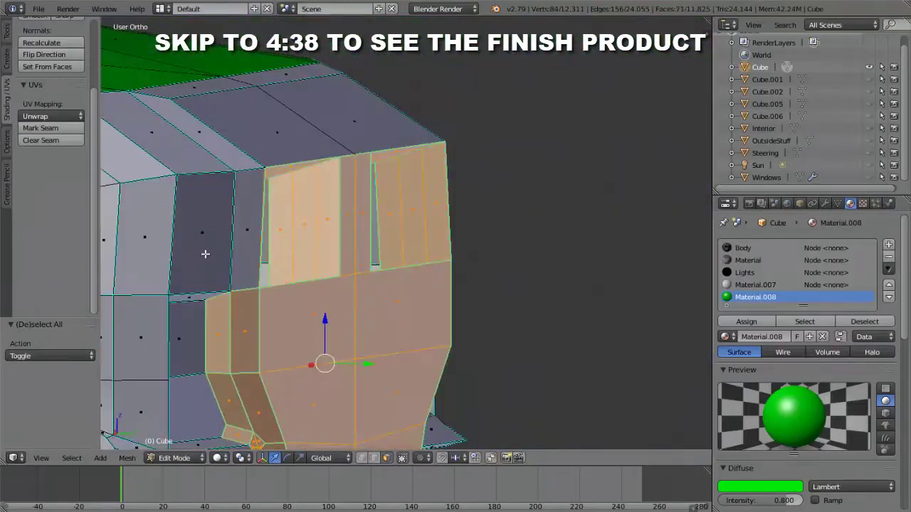
pyautogui.keyDown('shift'); pyautogui.rightClick(245, 186); pyautogui.keyUp('shift')
pyautogui.keyDown('shift'); pyautogui.rightClick(239, 131); pyautogui.keyUp('shift')
pyautogui.keyDown('shift'); pyautogui.rightClick(303, 114); pyautogui.keyUp('shift')
pyautogui.moveTo(275, 77); pyautogui.dragTo(130, 99, button='middle')
pyautogui.keyDown('shift'); pyautogui.rightClick(519, 121); pyautogui.keyUp('shift')
pyautogui.moveTo(518, 120); pyautogui.dragTo(570, 115, button='middle')
# Split off the selected rear section, convert it to a convex hull and assign the green material.
pyautogui.scroll(-5, 455, 114)
pyautogui.press('y')
pyautogui.moveTo(455, 114); pyautogui.dragTo(509, 114, button='middle')
pyautogui.press('space')
pyautogui.press('Return')
pyautogui.click(736, 297)
pyautogui.click(745, 322)
pyautogui.press('a')
# Select all faces using the green material and hide them.
pyautogui.scroll(-5, 280, 184)
pyautogui.click(804, 321)
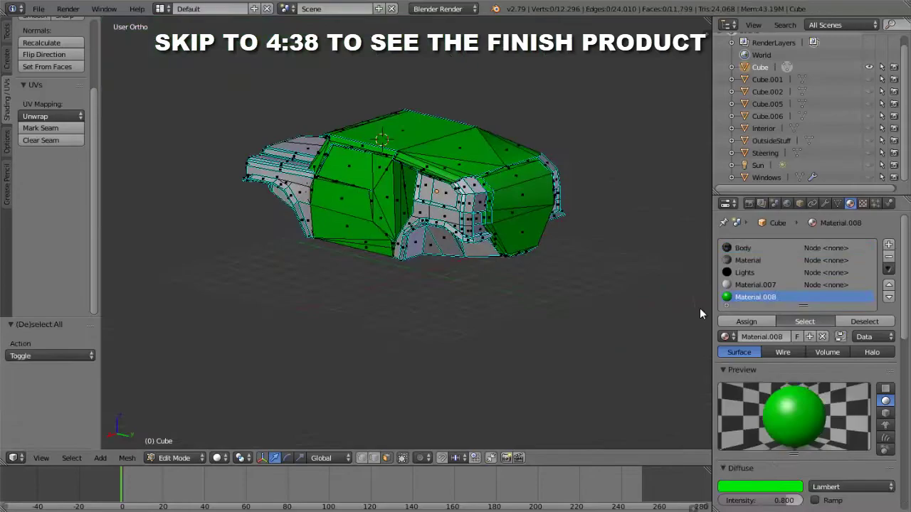
pyautogui.press('h')
# Select the central hood faces with their bevelled borders and the upper front panel.
pyautogui.scroll(3, 498, 235)
pyautogui.moveTo(498, 235)
pyautogui.mouseDown(button='middle')
pyautogui.moveTo(427, 214)
pyautogui.moveTo(455, 220)
pyautogui.moveTo(490, 171)
pyautogui.moveTo(335, 214)
pyautogui.moveTo(420, 240)
pyautogui.mouseUp(button='middle')
pyautogui.scroll(4, 420, 240)
pyautogui.press('c')
pyautogui.moveTo(281, 158)
pyautogui.mouseDown()
pyautogui.moveTo(383, 242)
pyautogui.moveTo(535, 221)
pyautogui.mouseUp()
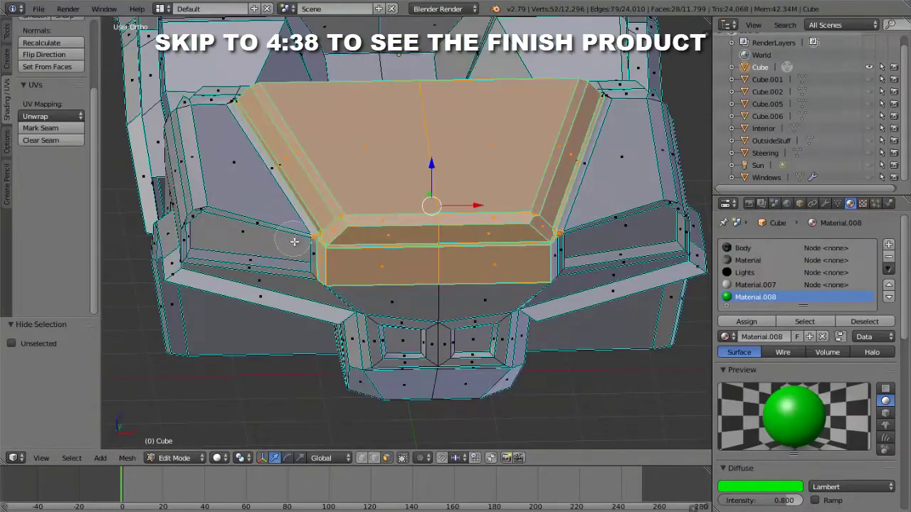
# Extend the hood selection down over the grille, the two recessed openings and the lower nose faces.
pyautogui.moveTo(341, 239); pyautogui.dragTo(481, 205, button='middle')
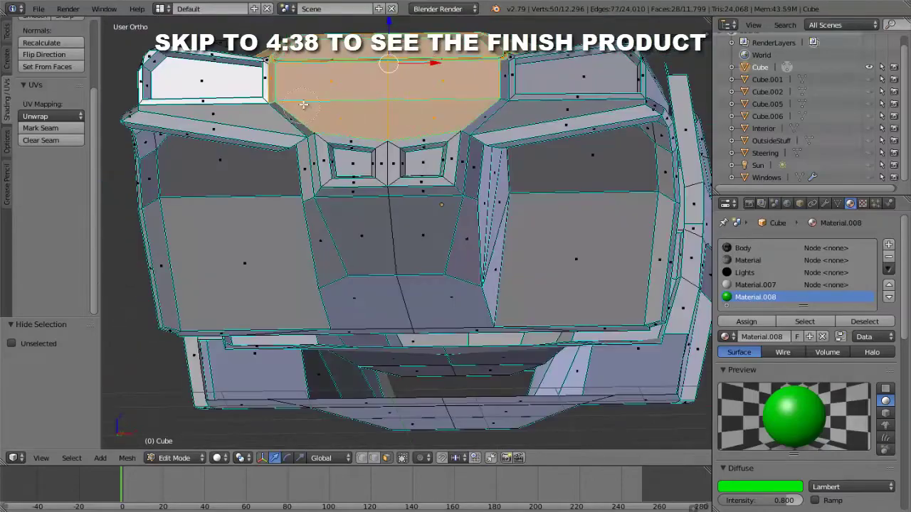
pyautogui.rightClick(484, 86)
pyautogui.scroll(-1, 483, 87)
pyautogui.moveTo(484, 86); pyautogui.dragTo(419, 78, button='middle')
pyautogui.press('c')
pyautogui.moveTo(387, 96); pyautogui.dragTo(414, 99)
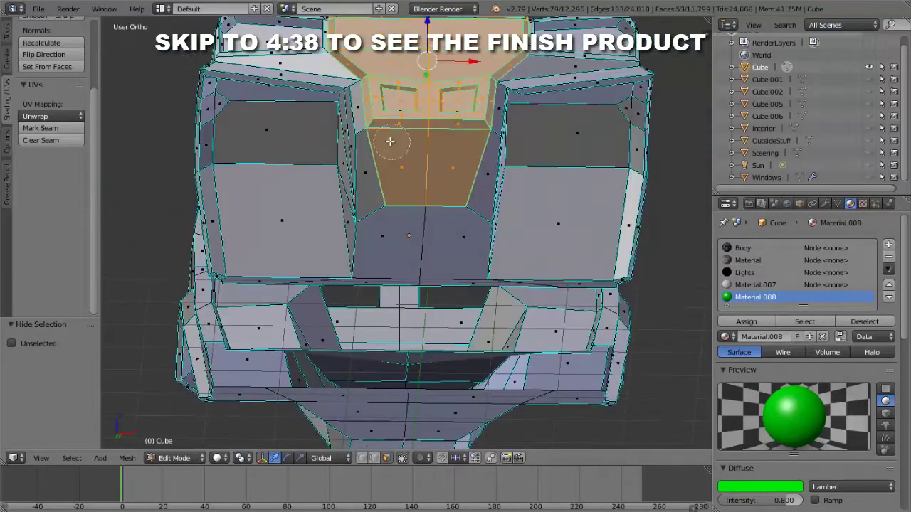
pyautogui.moveTo(445, 220); pyautogui.dragTo(482, 186, button='middle')
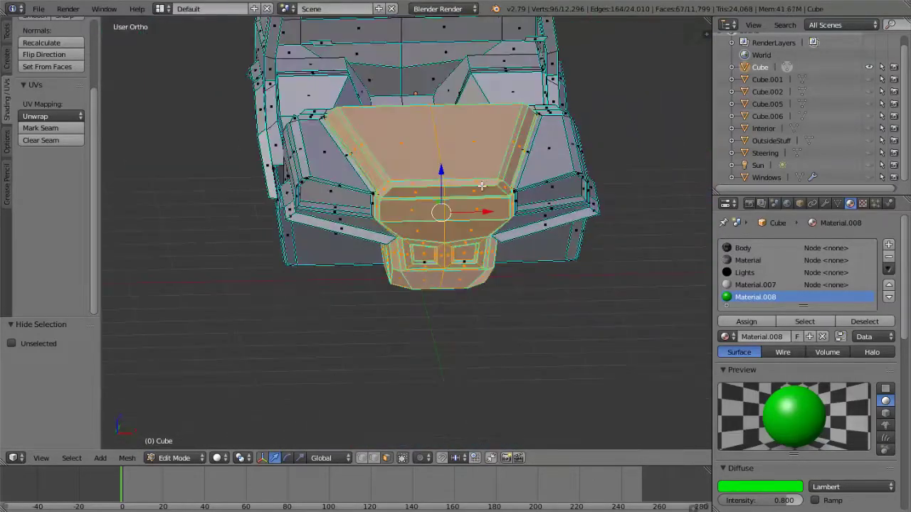
# Split off the selected front centre section, convert it to a convex hull, assign the green material and hide it.
pyautogui.moveTo(492, 148)
pyautogui.mouseDown(button='middle')
pyautogui.moveTo(392, 198)
pyautogui.moveTo(387, 147)
pyautogui.moveTo(549, 138)
pyautogui.mouseUp(button='middle')
pyautogui.press('z')
pyautogui.press('z')
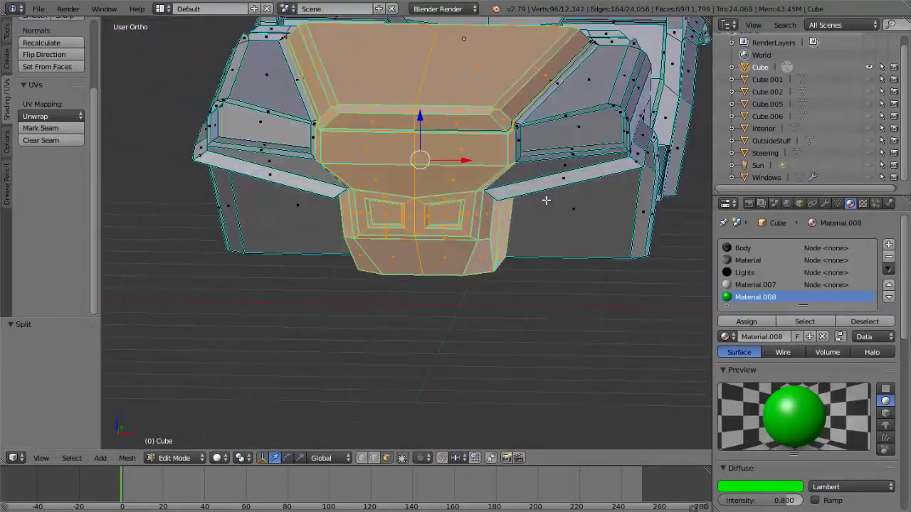
pyautogui.moveTo(545, 200); pyautogui.dragTo(557, 143, button='middle')
pyautogui.press('space')
pyautogui.press('Return')
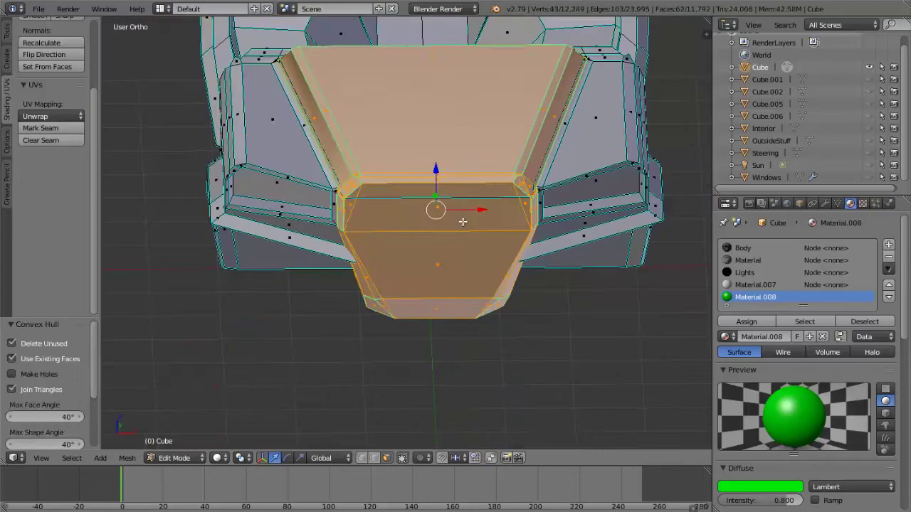
pyautogui.click(747, 321)
pyautogui.press('h')
# Select the front ends of both fenders, convert them to convex hulls with the green material and hide them.
pyautogui.moveTo(398, 193); pyautogui.dragTo(529, 152, button='middle')
pyautogui.press('KP_3')
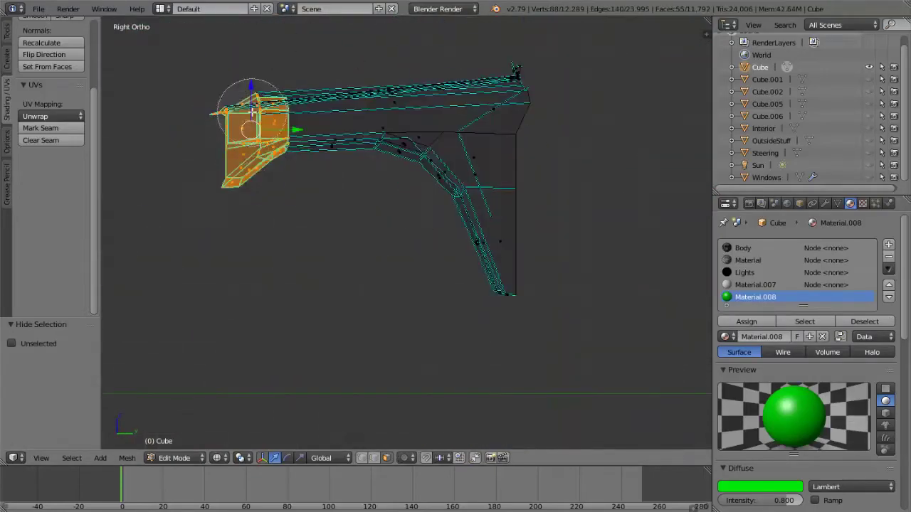
pyautogui.moveTo(290, 161); pyautogui.dragTo(350, 262, button='middle')
pyautogui.press('Return')
pyautogui.click(746, 322)
pyautogui.press('h')
# Separate and hide the forward fender section, and convert the section behind it to a green convex hull, hiding it too.
pyautogui.moveTo(395, 237); pyautogui.dragTo(338, 216, button='middle')
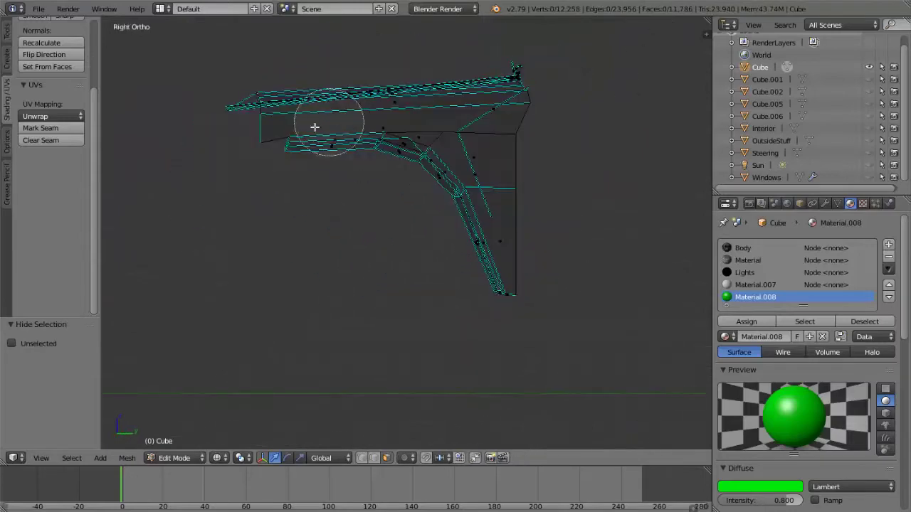
pyautogui.moveTo(263, 176); pyautogui.dragTo(290, 185, button='middle')
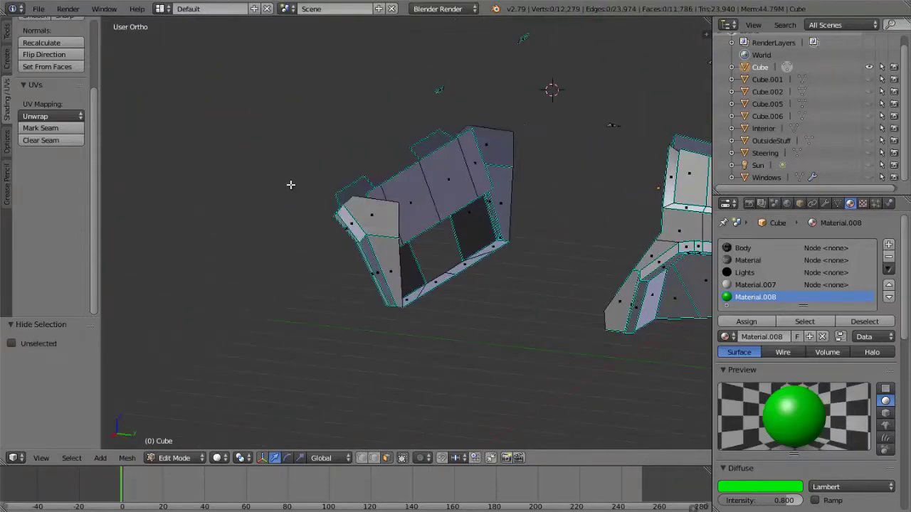
pyautogui.press('space')
pyautogui.click(449, 213)
pyautogui.press('Return')
pyautogui.click(747, 322)
pyautogui.moveTo(376, 238); pyautogui.dragTo(482, 217, button='middle')
pyautogui.press('h')
# Select the next connected body piece and convert it to a convex hull.
pyautogui.press('l')
pyautogui.moveTo(453, 175); pyautogui.dragTo(419, 179, button='middle')
pyautogui.press('space')
pyautogui.press('Return')
# Select the lower rear section of the body, split it off, convert it to a convex hull and hide it.
pyautogui.press('KP_3')
pyautogui.scroll(3, 427, 185)
pyautogui.keyDown('shift'); pyautogui.rightClick(420, 167); pyautogui.keyUp('shift')
pyautogui.moveTo(458, 236)
pyautogui.mouseDown(button='middle')
pyautogui.moveTo(427, 185)
pyautogui.moveTo(455, 235)
pyautogui.mouseUp(button='middle')
pyautogui.press('KP_3')
pyautogui.press('z')
pyautogui.press('c')
pyautogui.moveTo(603, 229); pyautogui.dragTo(618, 245)
pyautogui.rightClick(617, 246)
pyautogui.press('z')
pyautogui.moveTo(617, 249); pyautogui.dragTo(521, 225, button='middle')
pyautogui.press('y')
pyautogui.press('space')
pyautogui.press('Return')
pyautogui.press('h')
# Select and delete the stray triangular faces inside the rear wheel arch.
pyautogui.press('KP_3')
pyautogui.press('z')
pyautogui.press('c')
pyautogui.click(482, 237)
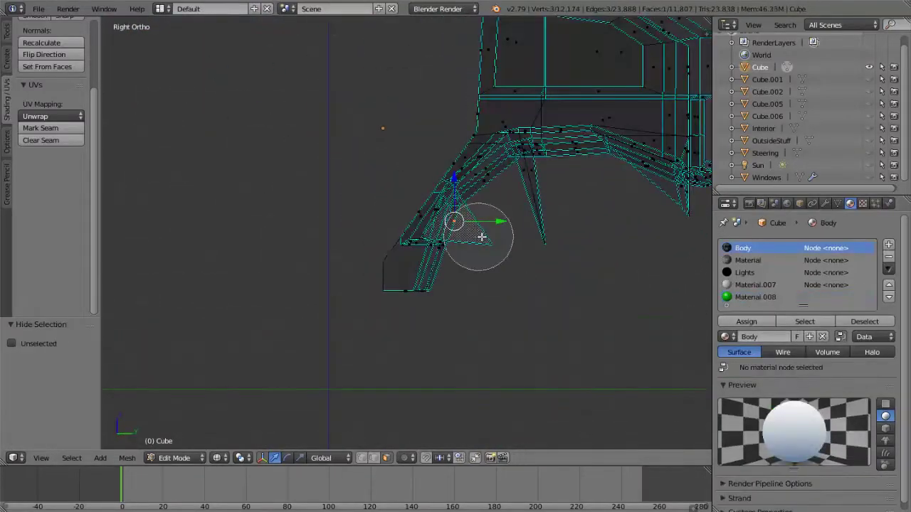
pyautogui.click(516, 224)
pyautogui.press('z')
pyautogui.press('c')
# Select the lowest part of the leg ahead of the rear wheel arch, make it a green convex hull and hide it.
pyautogui.press('z')
pyautogui.press('c')
pyautogui.moveTo(449, 242); pyautogui.dragTo(409, 263)
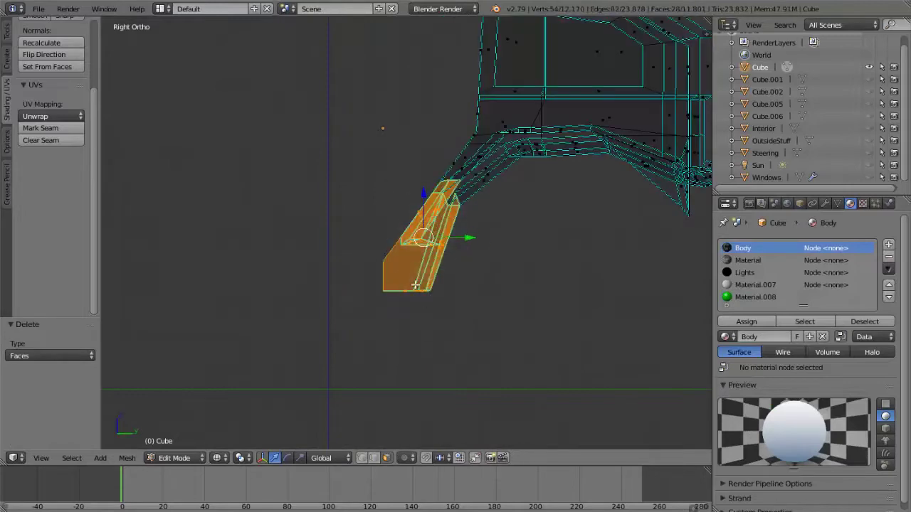
pyautogui.press('z')
pyautogui.scroll(-2, 431, 257)
pyautogui.click(755, 297)
pyautogui.press('h')
# Convert the remaining upper part of the leg ahead of the wheel arch to a green convex hull and hide it.
pyautogui.scroll(1, 415, 220)
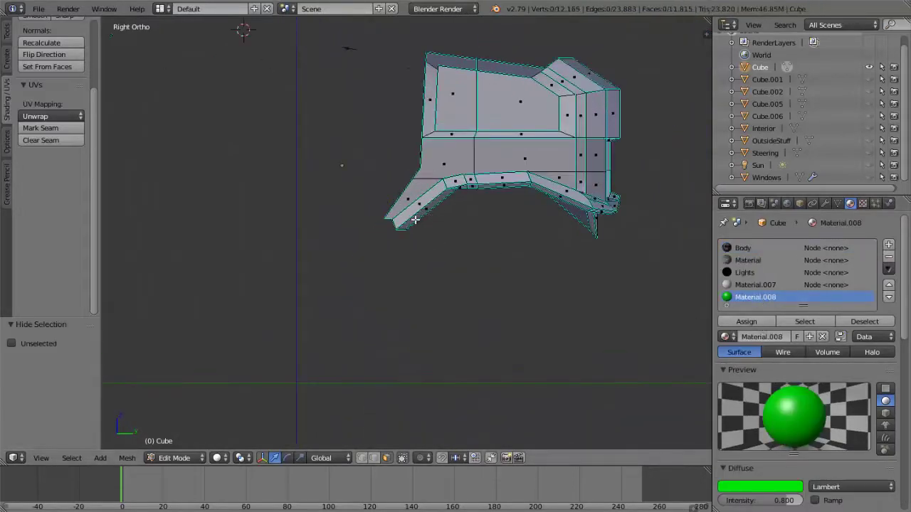
pyautogui.press('z')
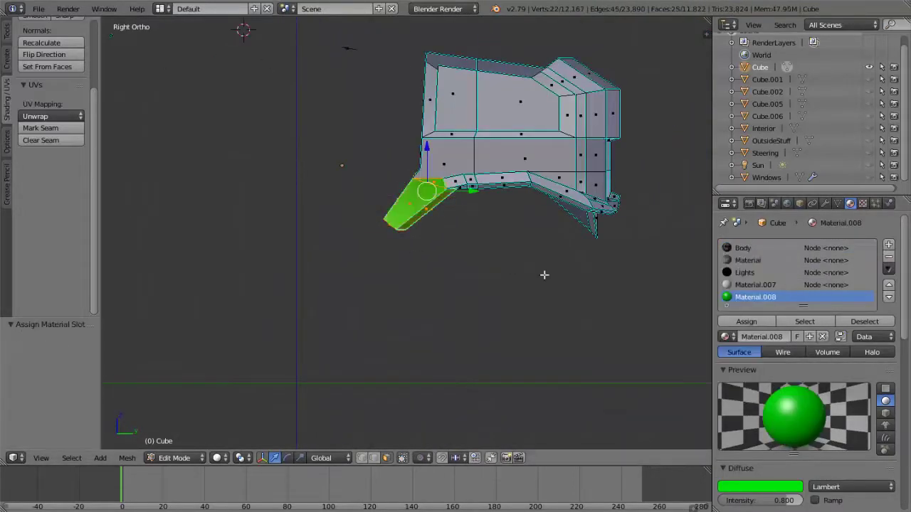
pyautogui.press('h')
# Clear the selection and delete the inner faces of the rear wheel well.
pyautogui.scroll(3, 491, 226)
pyautogui.press('z')
pyautogui.press('c')
pyautogui.press('z')
pyautogui.moveTo(534, 227); pyautogui.dragTo(471, 217, button='middle')
pyautogui.press('a')
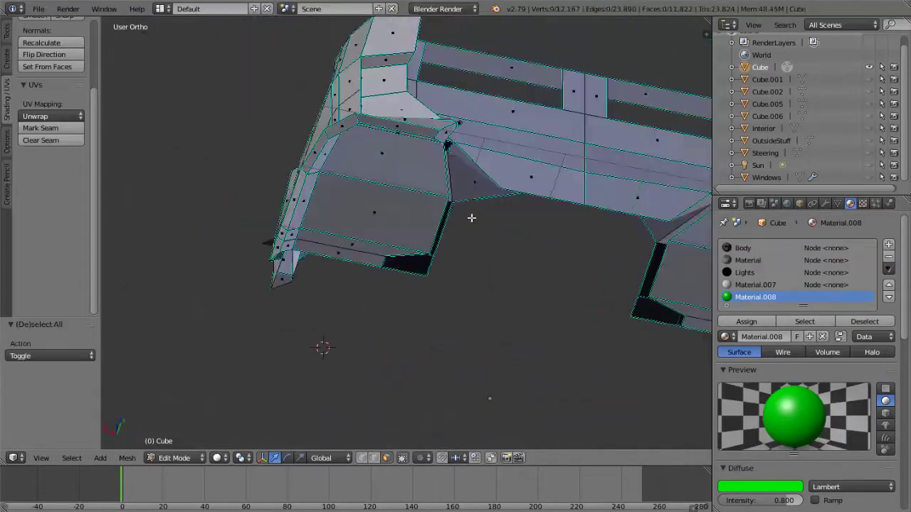
pyautogui.keyDown('ctrl'); pyautogui.rightClick(381, 178); pyautogui.keyUp('ctrl')
pyautogui.moveTo(382, 178)
pyautogui.mouseDown(button='middle')
pyautogui.moveTo(366, 100)
pyautogui.moveTo(377, 171)
pyautogui.mouseUp(button='middle')
pyautogui.press('x')
pyautogui.click(383, 176)
# Select the lower rear corners behind the wheel arches, convert them to convex hulls, assign the green material and hide them.
pyautogui.press('KP_3')
pyautogui.press('z')
pyautogui.press('c')
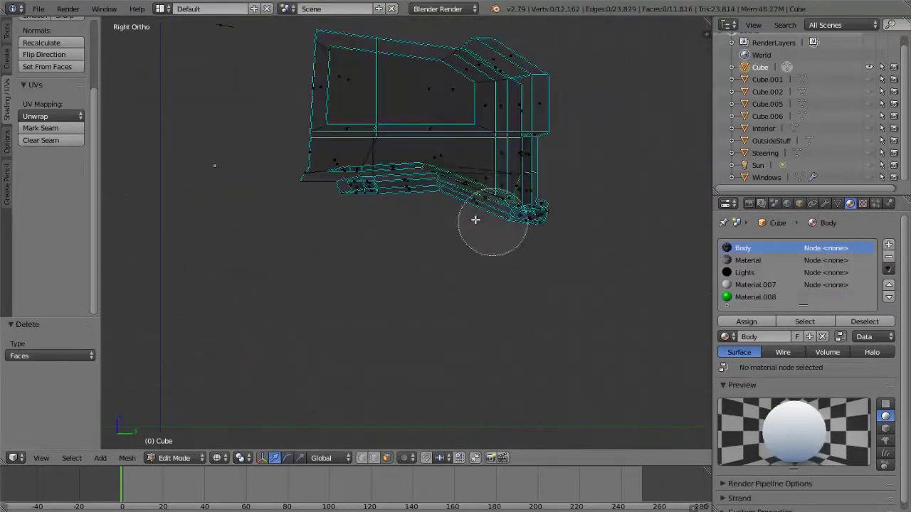
pyautogui.moveTo(492, 220); pyautogui.dragTo(525, 206)
pyautogui.rightClick(525, 213)
pyautogui.press('z')
pyautogui.moveTo(523, 235)
pyautogui.mouseDown(button='middle')
pyautogui.moveTo(487, 215)
pyautogui.moveTo(451, 279)
pyautogui.moveTo(514, 263)
pyautogui.mouseUp(button='middle')
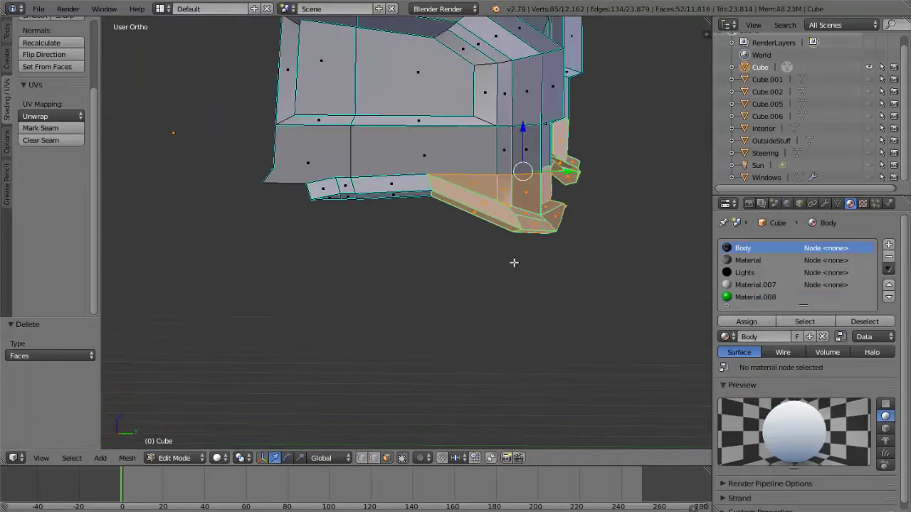
pyautogui.click(756, 297)
pyautogui.click(749, 322)
pyautogui.press('h')
pyautogui.press('KP_3')
pyautogui.keyDown('shift'); pyautogui.moveTo(429, 193); pyautogui.dragTo(454, 238, button='middle'); pyautogui.keyUp('shift')
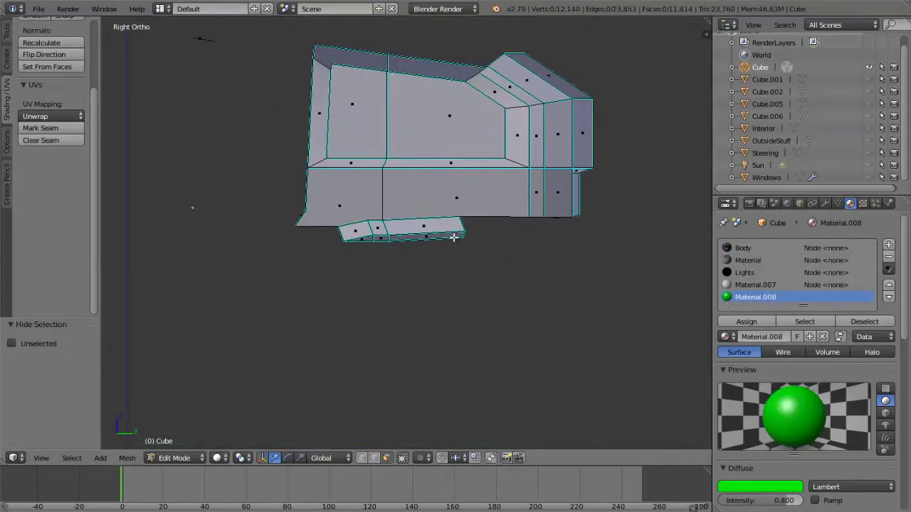
pyautogui.press('z')
pyautogui.press('c')
pyautogui.moveTo(347, 197); pyautogui.dragTo(353, 193)
pyautogui.press('z')
pyautogui.moveTo(348, 234)
pyautogui.mouseDown(button='middle')
pyautogui.moveTo(602, 220)
pyautogui.moveTo(540, 234)
pyautogui.mouseUp(button='middle')
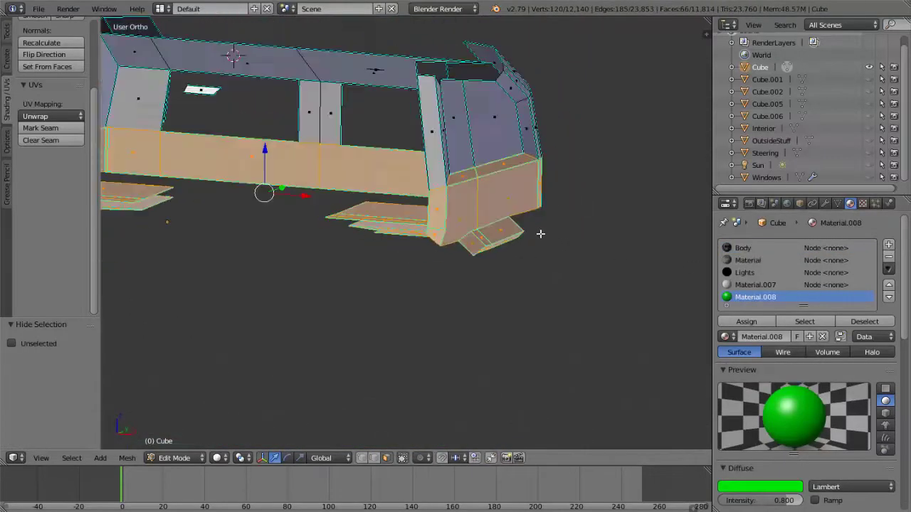
pyautogui.press('KP_1')
pyautogui.press('a')
# Select the wheel arch trim strips below the body sides, split them off, convert them to green convex hulls and hide them.
pyautogui.press('c')
pyautogui.click(504, 239)
pyautogui.press('KP_3')
pyautogui.press('c')
pyautogui.moveTo(398, 240); pyautogui.dragTo(342, 230)
pyautogui.press('z')
pyautogui.keyDown('shift'); pyautogui.moveTo(452, 225); pyautogui.dragTo(444, 217, button='middle'); pyautogui.keyUp('shift')
pyautogui.press('y')
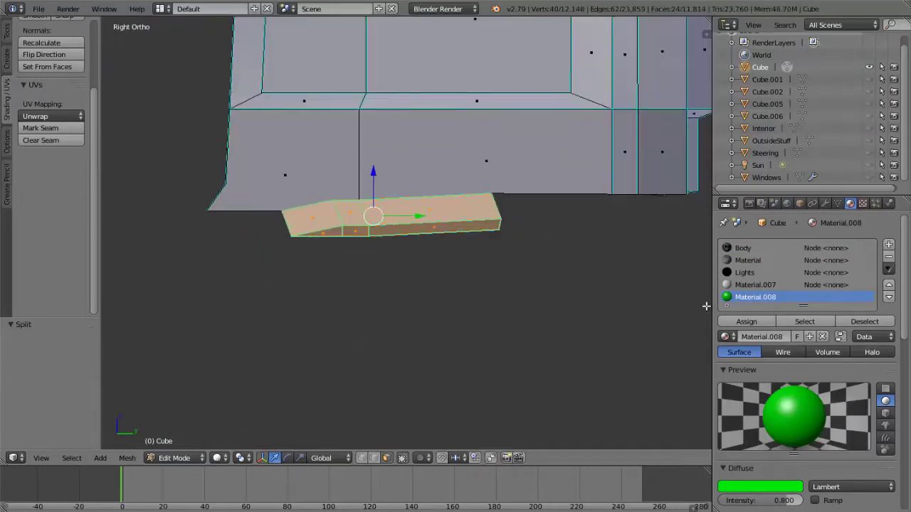
pyautogui.press('space')
pyautogui.press('Return')
pyautogui.press('h')
# Select the lower band of the rear body, split it off, convert it to a green convex hull and hide it.
pyautogui.scroll(-2, 467, 228)
pyautogui.press('z')
pyautogui.press('c')
pyautogui.moveTo(326, 275)
pyautogui.mouseDown()
pyautogui.moveTo(439, 254)
pyautogui.moveTo(580, 273)
pyautogui.mouseUp()
pyautogui.press('z')
pyautogui.press('y')
pyautogui.press('space')
pyautogui.click(744, 317)
pyautogui.press('h')
pyautogui.moveTo(466, 276); pyautogui.dragTo(491, 301, button='middle')
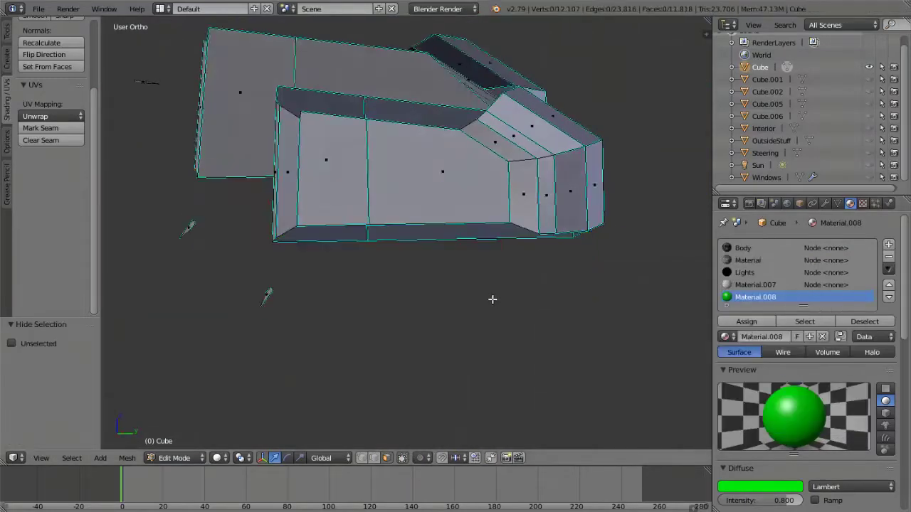
pyautogui.press('KP_3')
pyautogui.press('z')
pyautogui.press('c')
pyautogui.moveTo(565, 216); pyautogui.dragTo(575, 158)
pyautogui.rightClick(575, 158)
pyautogui.press('a')
# Select the upright rear end panels, split them off, convert them to convex hulls with the green material and hide them.
pyautogui.press('c')
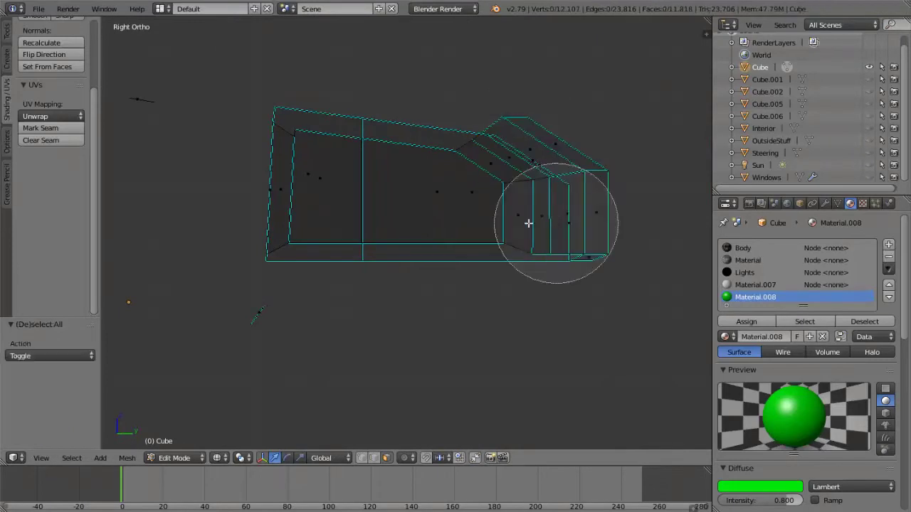
pyautogui.moveTo(528, 224); pyautogui.dragTo(594, 232)
pyautogui.rightClick(596, 233)
pyautogui.press('y')
pyautogui.press('space')
pyautogui.click(626, 254)
pyautogui.click(747, 322)
pyautogui.press('h')
# Select the slanted upper rear panels, split them off, convert them to green convex hulls and hide them.
pyautogui.press('c')
pyautogui.moveTo(498, 162); pyautogui.dragTo(555, 146)
pyautogui.rightClick(562, 153)
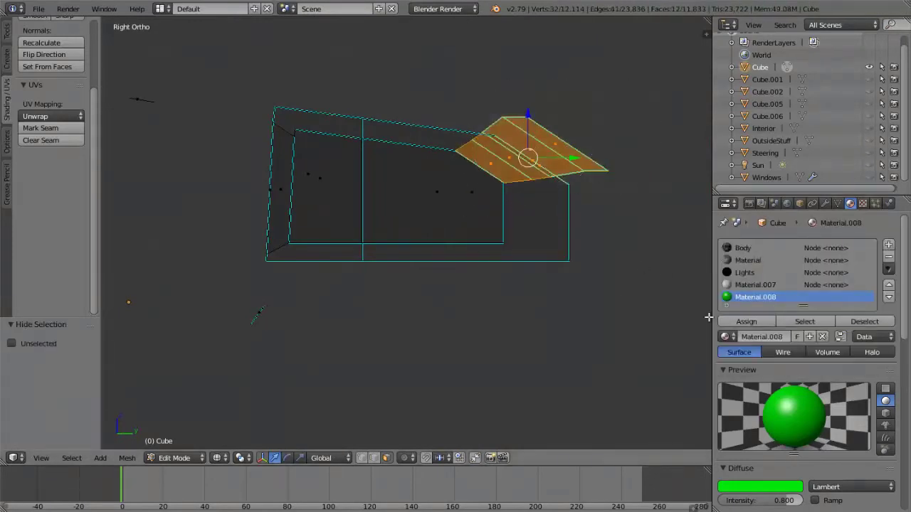
pyautogui.press('y')
pyautogui.press('space')
pyautogui.press('h')
# Convert the narrow frame faces at the forward end of the rear section to green convex hulls and hide them.
pyautogui.rightClick(261, 194)
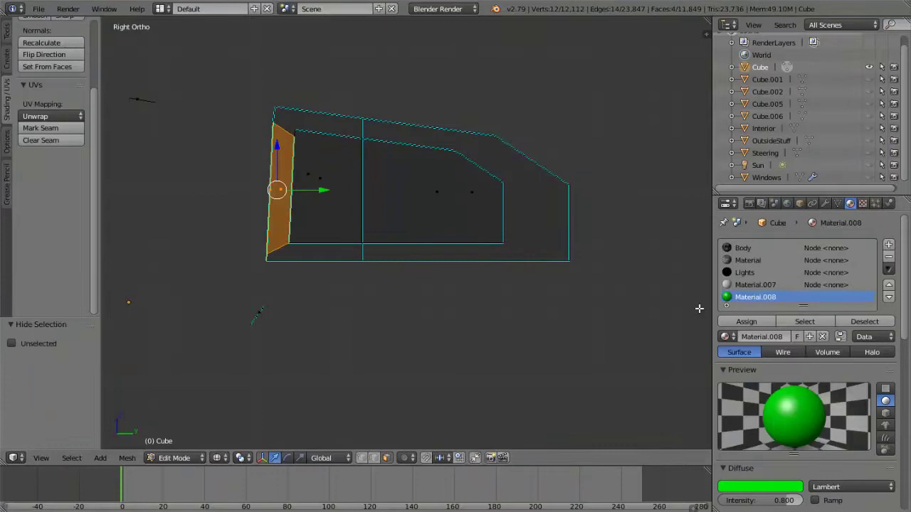
pyautogui.click(610, 283)
pyautogui.hotkey('alt', 'h')
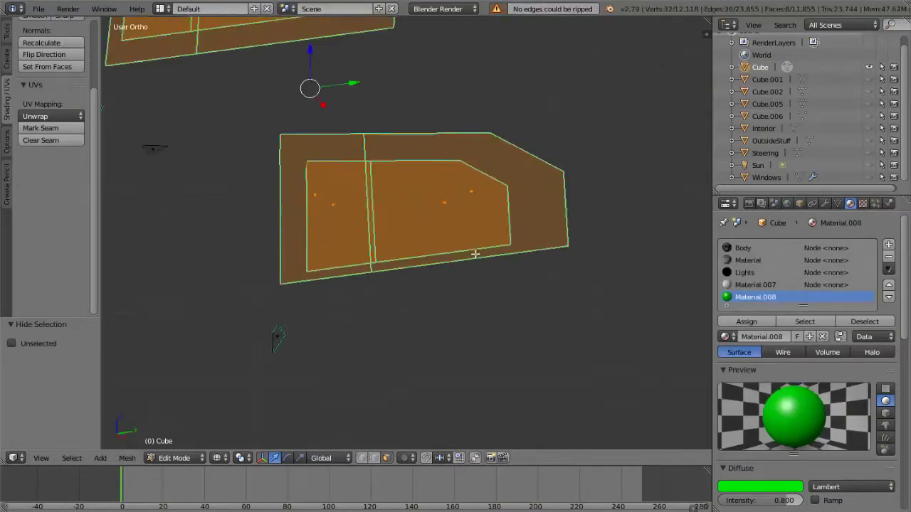
# Convert the selected remaining side panels to a single convex hull, assign the green material and hide it.
pyautogui.scroll(-5, 327, 192)
pyautogui.moveTo(328, 192); pyautogui.dragTo(439, 209, button='middle')
pyautogui.press('space')
pyautogui.write('conv')
pyautogui.press('Return')
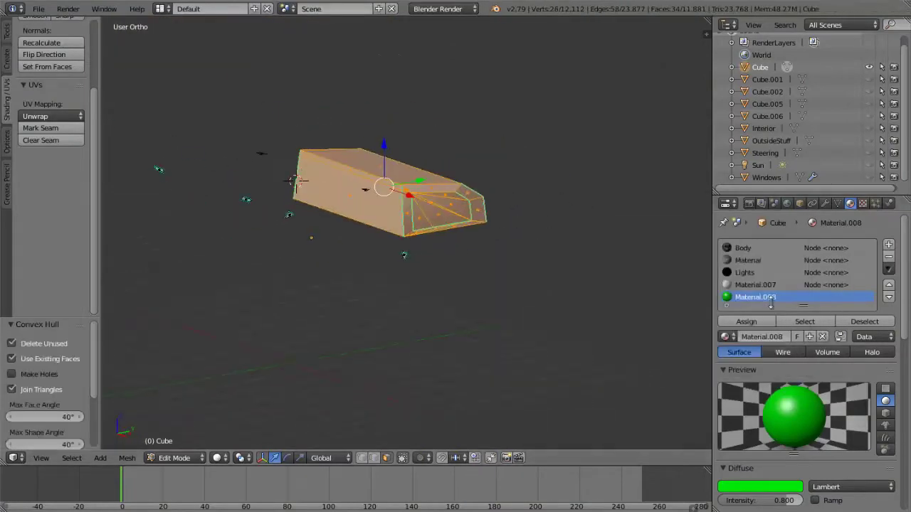
pyautogui.press('h')
# Reveal all hidden geometry and clear the selection to inspect the complete vehicle from the side.
pyautogui.hotkey('alt', 'h')
pyautogui.press('a')
pyautogui.moveTo(475, 244); pyautogui.dragTo(339, 227, button='middle')
pyautogui.press('Tab')
pyautogui.press('Tab')
pyautogui.scroll(3, 413, 242)
pyautogui.scroll(2, 413, 242)
pyautogui.press('a')
pyautogui.press('a')
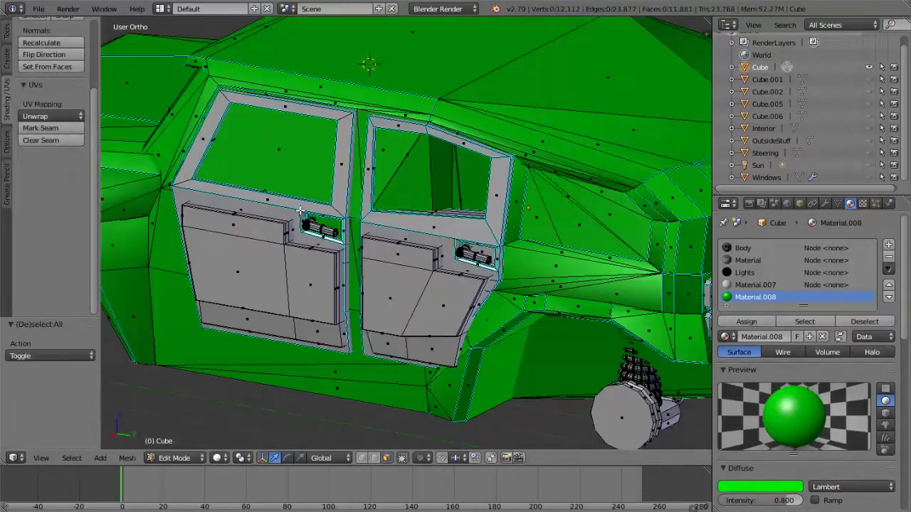
# Select the connected frames of the front and rear doors on one side of the vehicle.
pyautogui.press('l')
pyautogui.press('l')
pyautogui.scroll(-2, 409, 222)
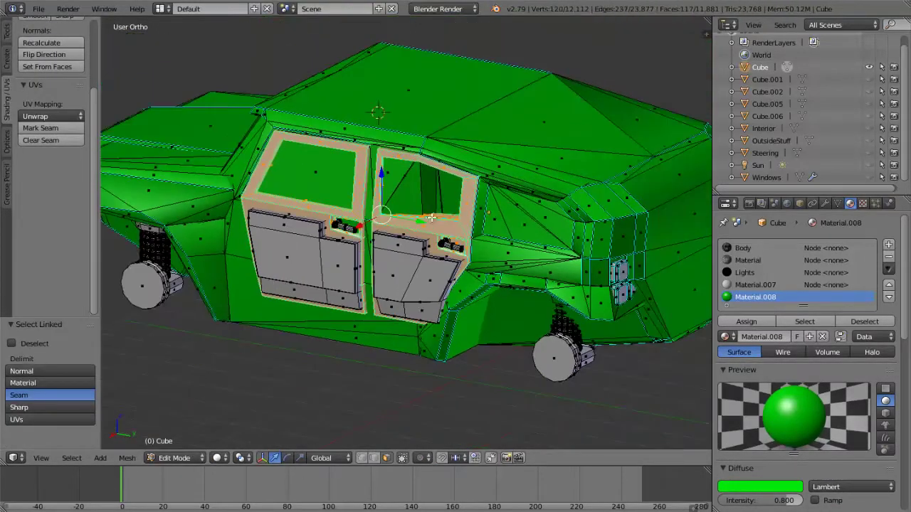
pyautogui.moveTo(417, 218); pyautogui.dragTo(296, 261, button='middle')
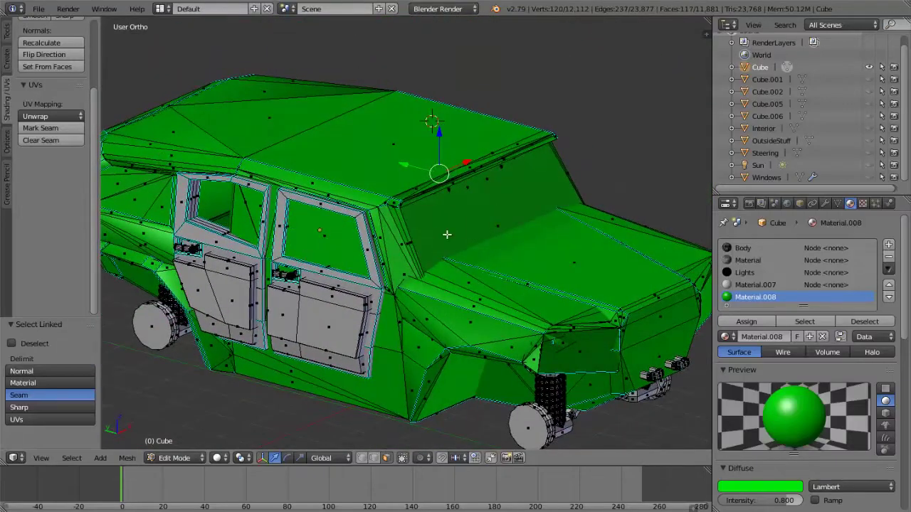
# Replace the selection with the connected raised lower panels of both side doors.
pyautogui.moveTo(447, 234); pyautogui.dragTo(369, 226, button='middle')
pyautogui.press('a')
pyautogui.press('l')
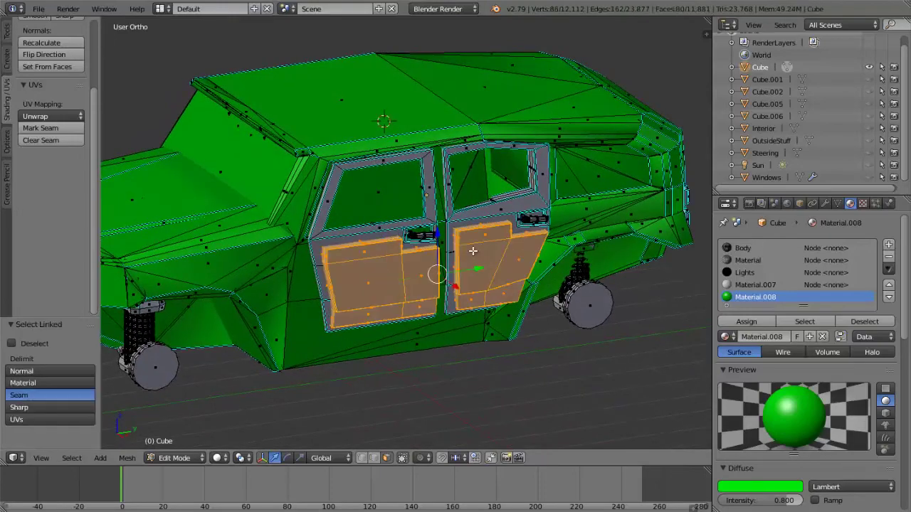
# Clear the selection and inspect the vehicle from the front, rear, sides and underside for parts without the green material.
pyautogui.press('a')
pyautogui.scroll(-3, 464, 241)
pyautogui.moveTo(464, 241); pyautogui.dragTo(382, 236, button='middle')
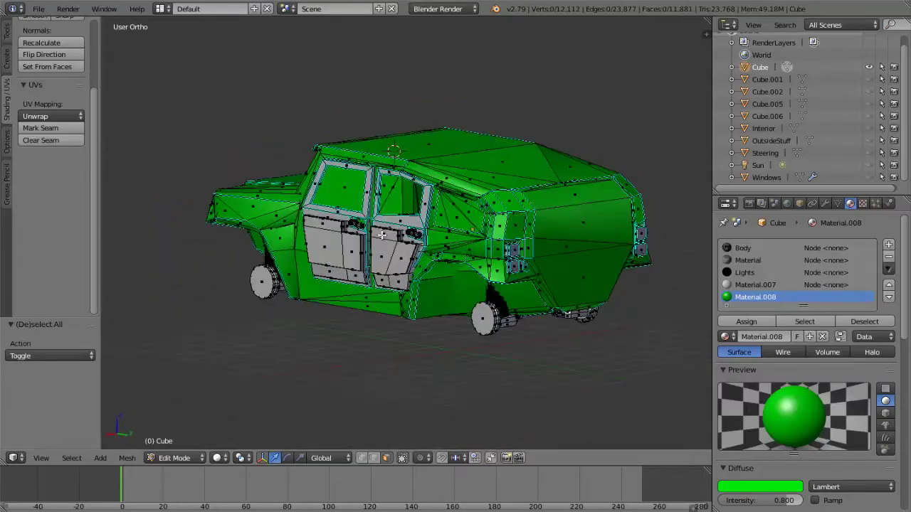
pyautogui.moveTo(420, 263); pyautogui.dragTo(392, 234, button='middle')
pyautogui.scroll(5, 263, 272)
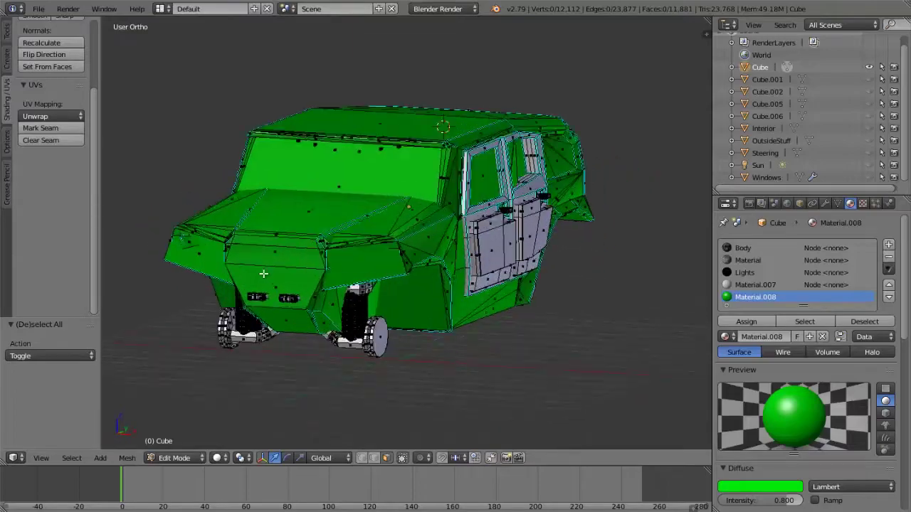
pyautogui.scroll(-5, 291, 267)
pyautogui.moveTo(338, 257); pyautogui.dragTo(256, 231, button='middle')
pyautogui.scroll(3, 376, 234)
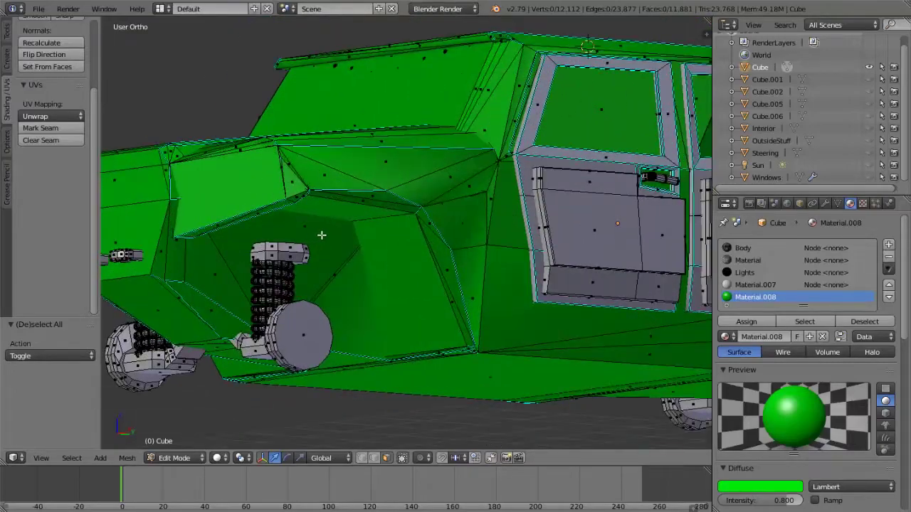
pyautogui.scroll(-5, 374, 232)
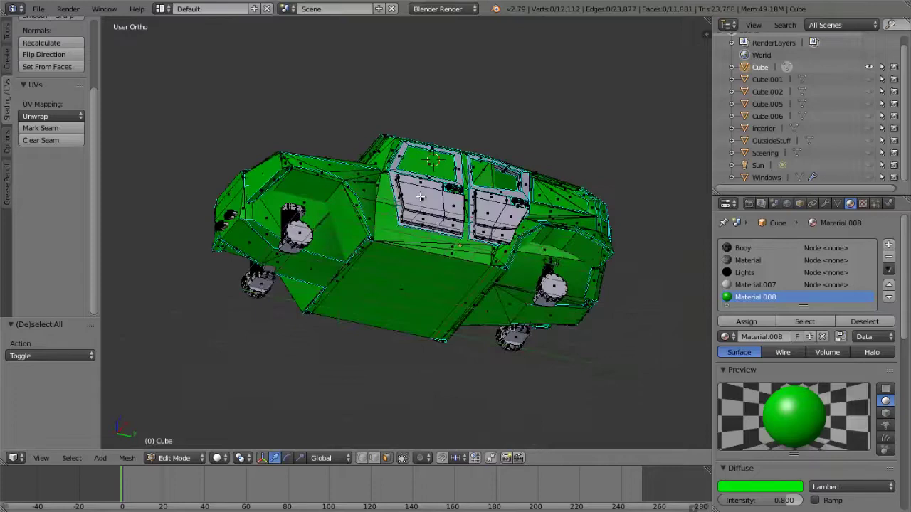
pyautogui.moveTo(421, 197); pyautogui.dragTo(431, 231, button='middle')
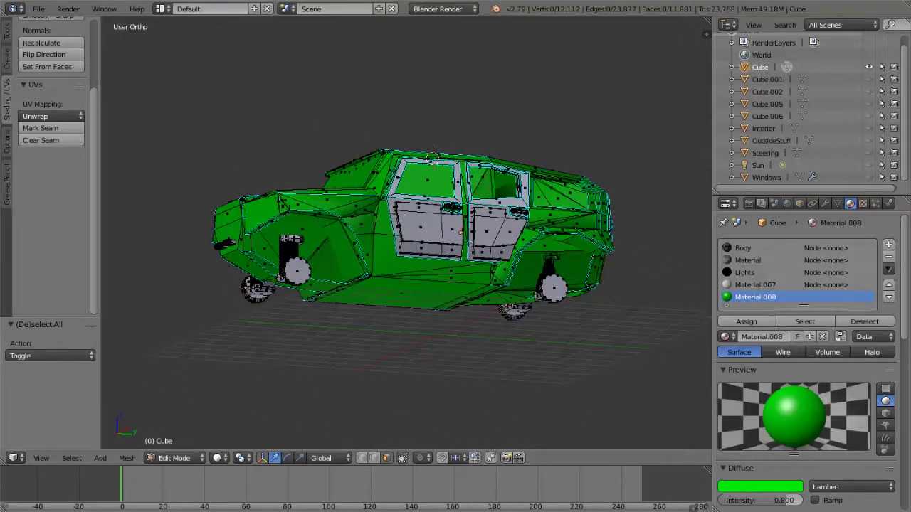
# Save the file and leave the vehicle mesh with no faces selected.
pyautogui.press('super+s')
pyautogui.moveTo(433, 233); pyautogui.dragTo(479, 231, button='middle')
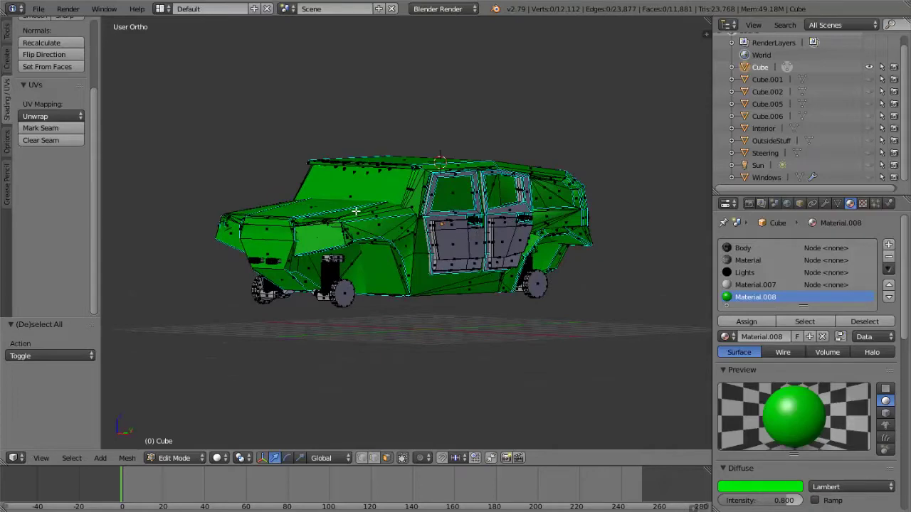
pyautogui.moveTo(414, 259); pyautogui.dragTo(370, 228, button='middle')
pyautogui.press('l')
pyautogui.press('a')
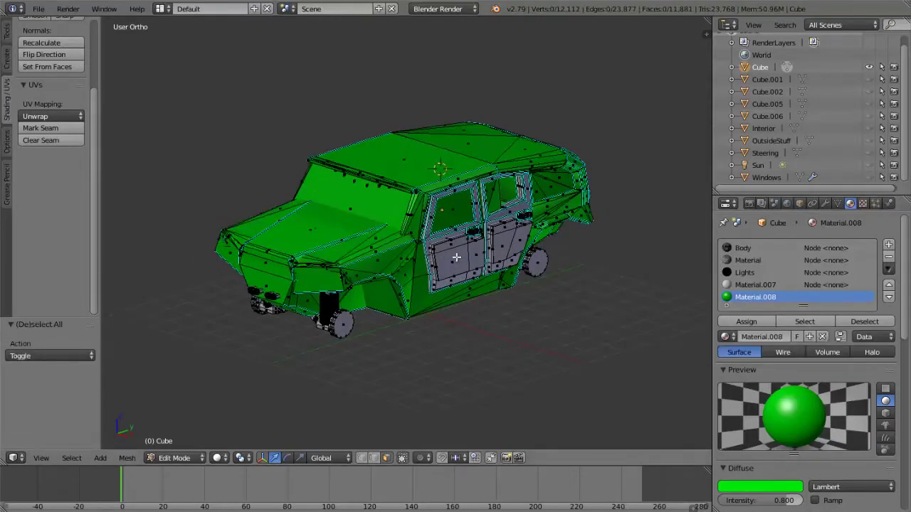
# Select the linked door frames and raised lower panels on both vehicle sides and assign the green Material.008 to them.
pyautogui.scroll(2, 456, 257)
pyautogui.press('l')
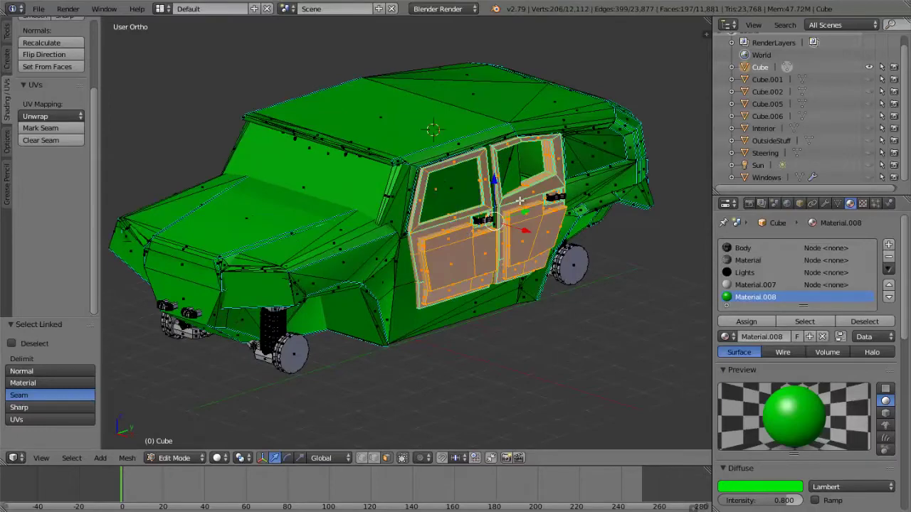
pyautogui.moveTo(520, 202); pyautogui.dragTo(349, 265, button='middle')
pyautogui.press('l')
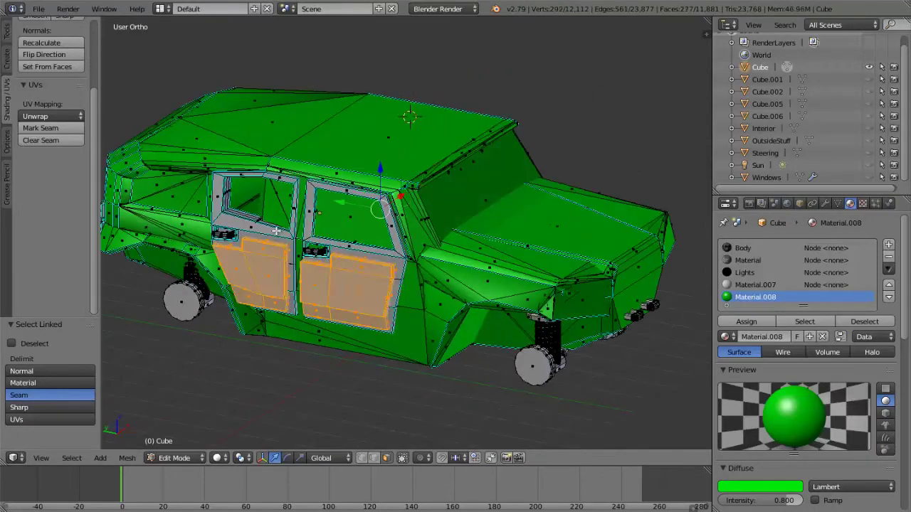
pyautogui.click(754, 321)
pyautogui.press('a')
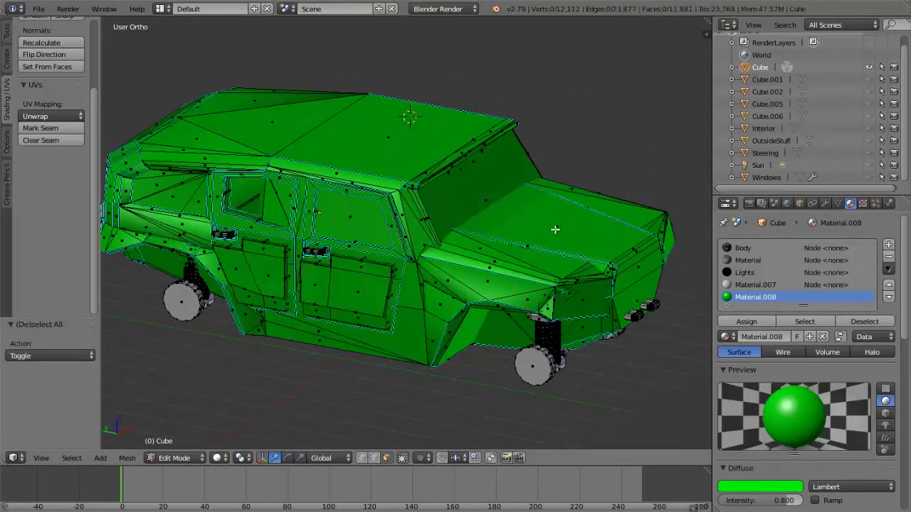
# Isolate the faces using Material.008 to check the green body, and reveal the hidden geometry again with the selection cleared.
pyautogui.moveTo(555, 230); pyautogui.dragTo(455, 234, button='middle')
pyautogui.scroll(-3, 442, 225)
pyautogui.scroll(2, 415, 226)
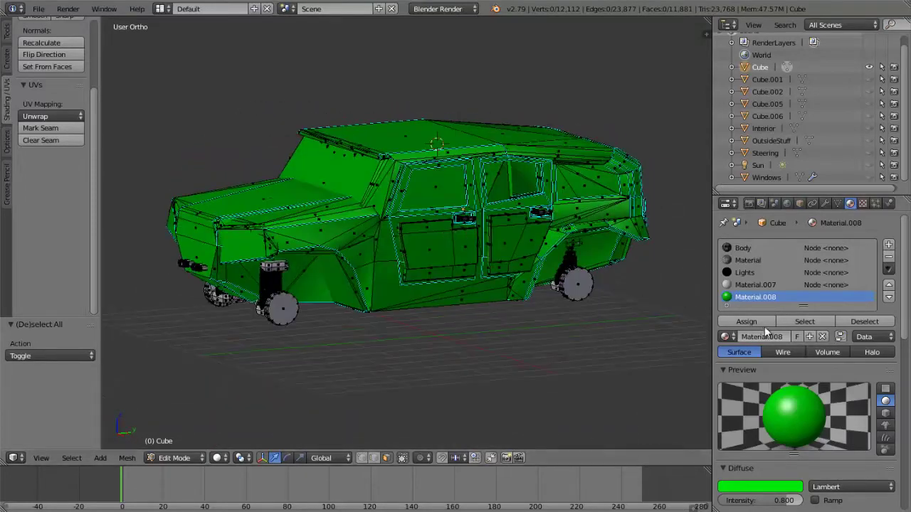
pyautogui.click(782, 323)
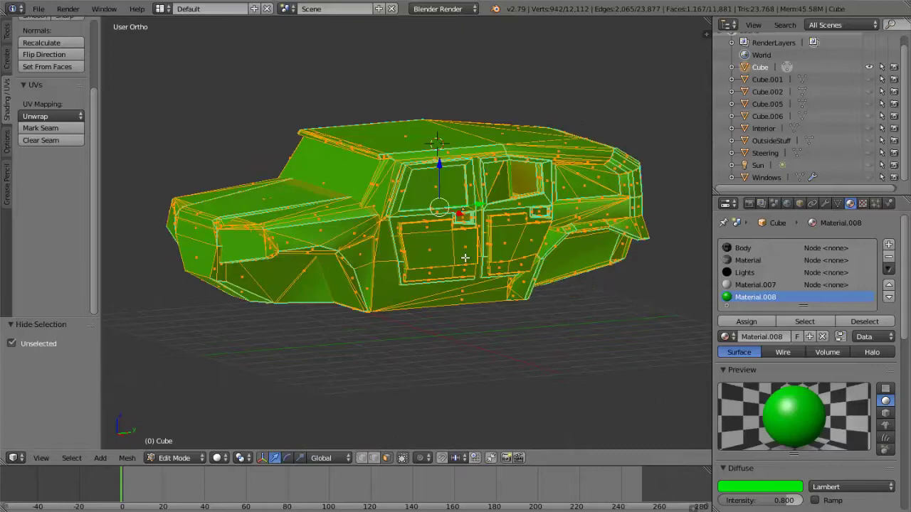
pyautogui.moveTo(465, 258); pyautogui.dragTo(587, 250, button='middle')
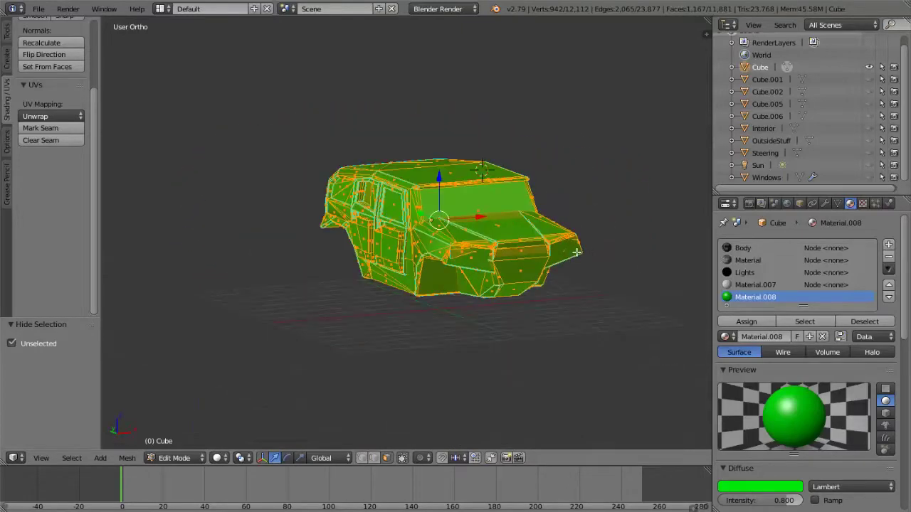
pyautogui.press('x')
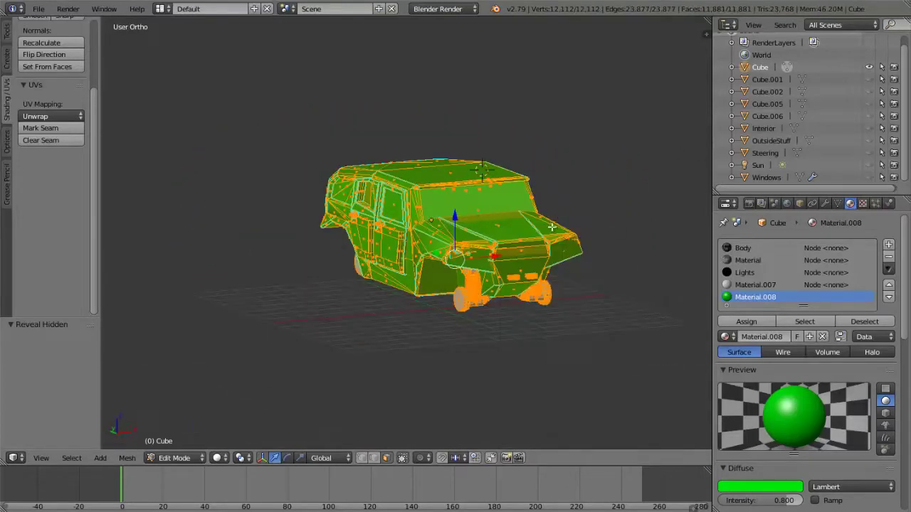
pyautogui.press('a')
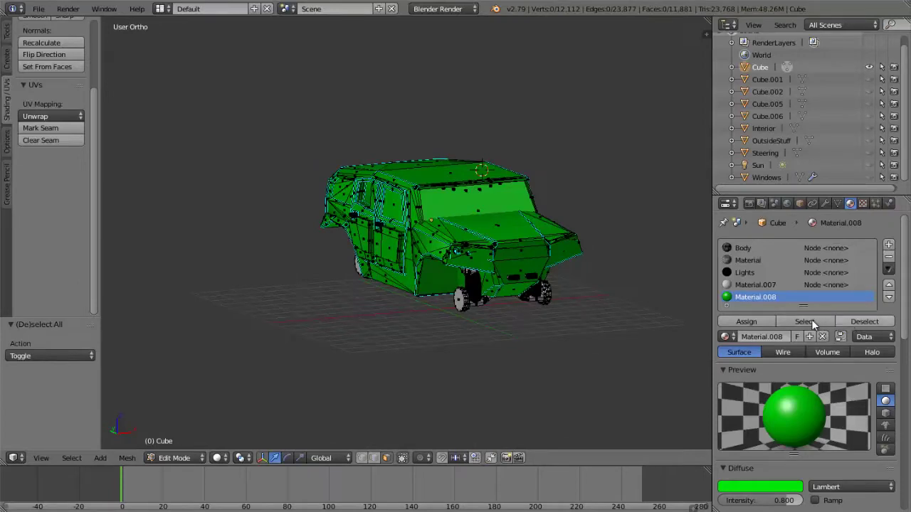
# Select all geometry except the Material.008 faces and delete its vertices.
pyautogui.click(803, 322)
pyautogui.press('a')
pyautogui.press('a')
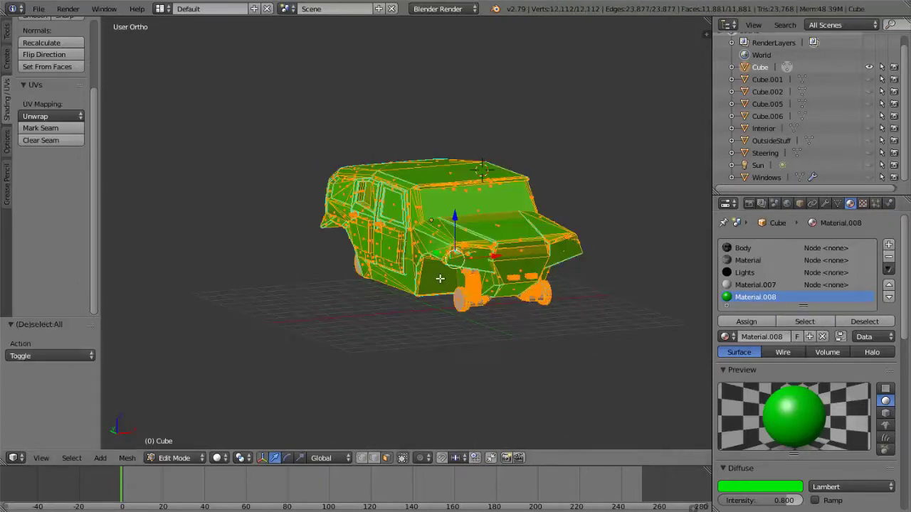
pyautogui.click(854, 321)
pyautogui.press('x')
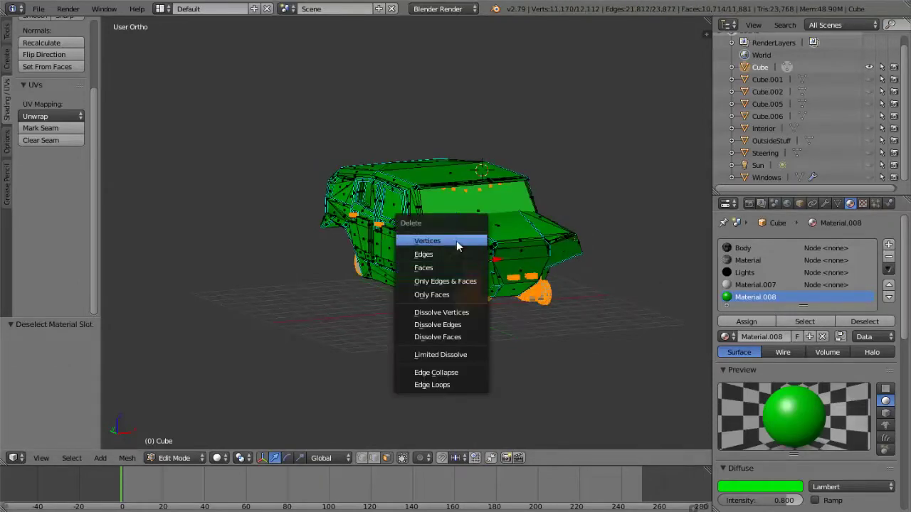
pyautogui.click(458, 243)
# Examine the remaining green hull pieces up close from the right side and the front.
pyautogui.scroll(2, 387, 242)
pyautogui.moveTo(526, 240); pyautogui.dragTo(450, 217, button='middle')
pyautogui.scroll(-2, 387, 237)
pyautogui.press('KP_3')
pyautogui.scroll(5, 476, 185)
pyautogui.moveTo(486, 193); pyautogui.dragTo(465, 198, button='middle')
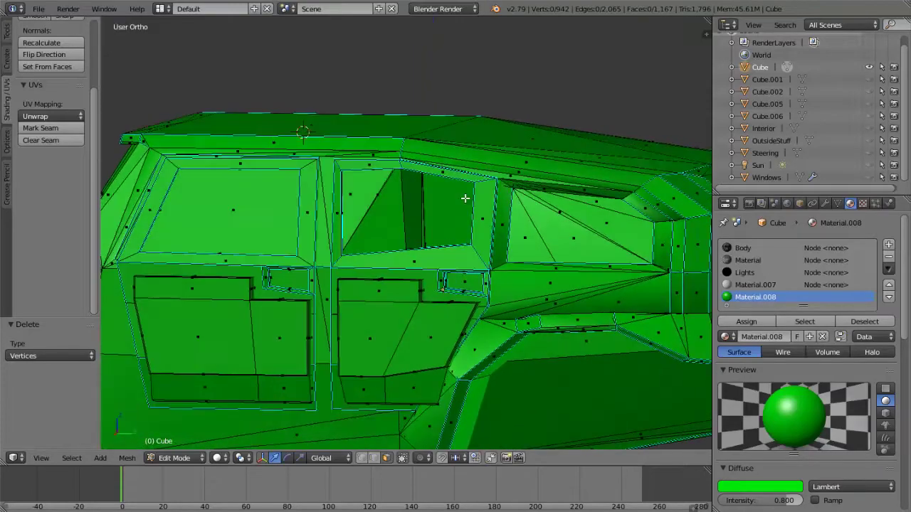
pyautogui.press('KP_1')
pyautogui.press('KP_3')
pyautogui.scroll(-2, 469, 198)
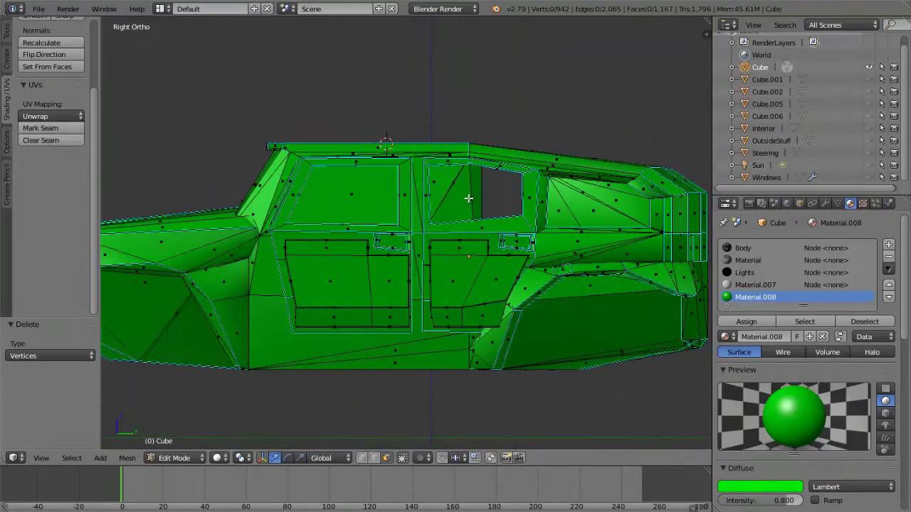
pyautogui.scroll(1, 469, 199)
pyautogui.scroll(-5, 470, 220)
pyautogui.moveTo(409, 198); pyautogui.dragTo(495, 247, button='middle')
pyautogui.scroll(2, 418, 260)
pyautogui.scroll(4, 506, 232)
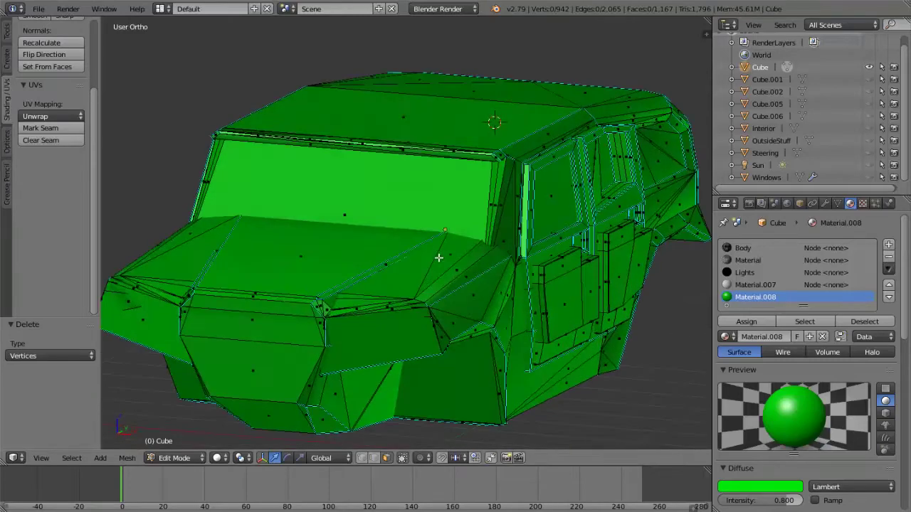
# Select the broad hood surface face and rotate it by 0.79° in the right side view.
pyautogui.scroll(3, 366, 284)
pyautogui.press('KP_3')
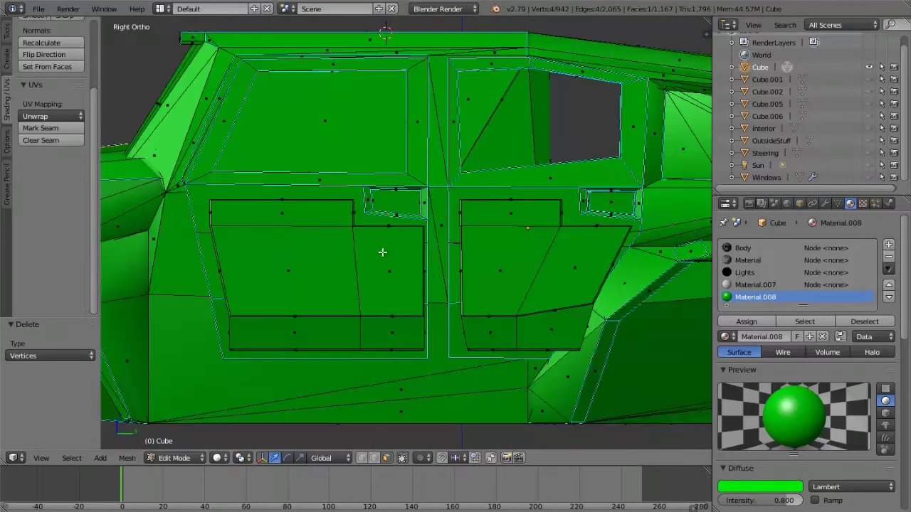
pyautogui.scroll(-4, 434, 253)
pyautogui.scroll(5, 455, 164)
pyautogui.scroll(1, 456, 164)
pyautogui.press('r')
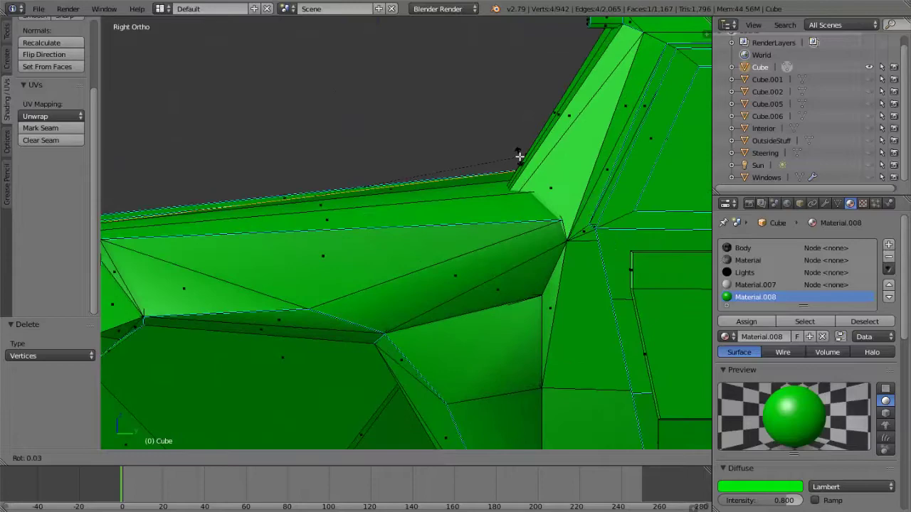
pyautogui.scroll(-1, 484, 169)
# Fine-adjust the hood face in wireframe display from the right side, and return to solid display with nothing selected.
pyautogui.moveTo(416, 183); pyautogui.dragTo(435, 187, button='middle')
pyautogui.press('KP_3')
pyautogui.press('z')
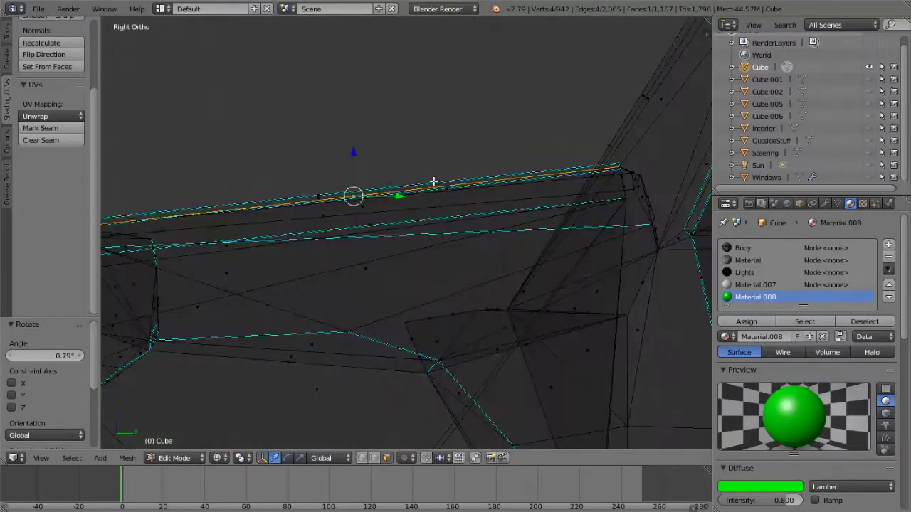
pyautogui.click(475, 182)
pyautogui.press('z')
pyautogui.moveTo(396, 185)
pyautogui.mouseDown(button='middle')
pyautogui.moveTo(447, 191)
pyautogui.moveTo(420, 203)
pyautogui.moveTo(545, 206)
pyautogui.moveTo(514, 243)
pyautogui.moveTo(492, 193)
pyautogui.moveTo(497, 182)
pyautogui.moveTo(376, 246)
pyautogui.moveTo(368, 218)
pyautogui.moveTo(356, 231)
pyautogui.moveTo(375, 242)
pyautogui.moveTo(344, 270)
pyautogui.mouseUp(button='middle')
pyautogui.scroll(-4, 448, 191)
pyautogui.press('a')
# Return to Object Mode and reveal all hidden objects of the vehicle scene.
pyautogui.press('Tab')
pyautogui.scroll(-3, 497, 183)
pyautogui.press('Tab')
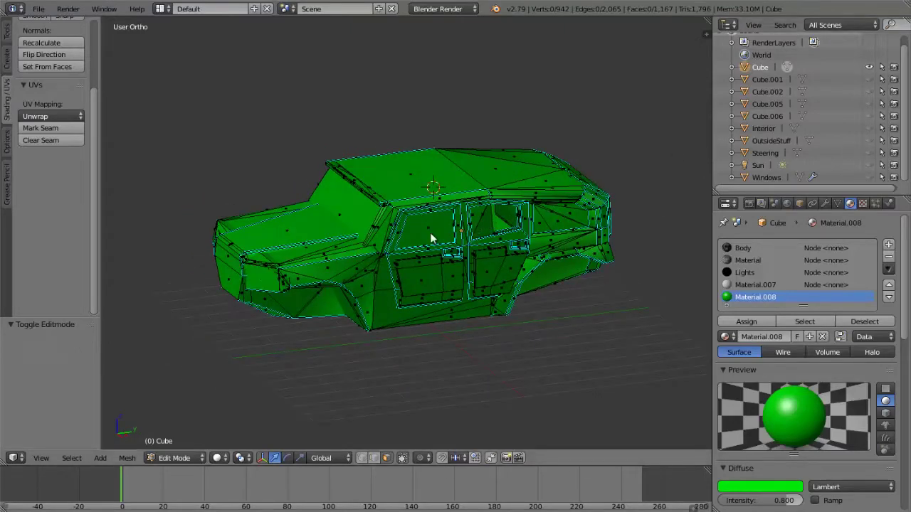
pyautogui.press('Tab')
pyautogui.moveTo(424, 234); pyautogui.dragTo(380, 241, button='middle')
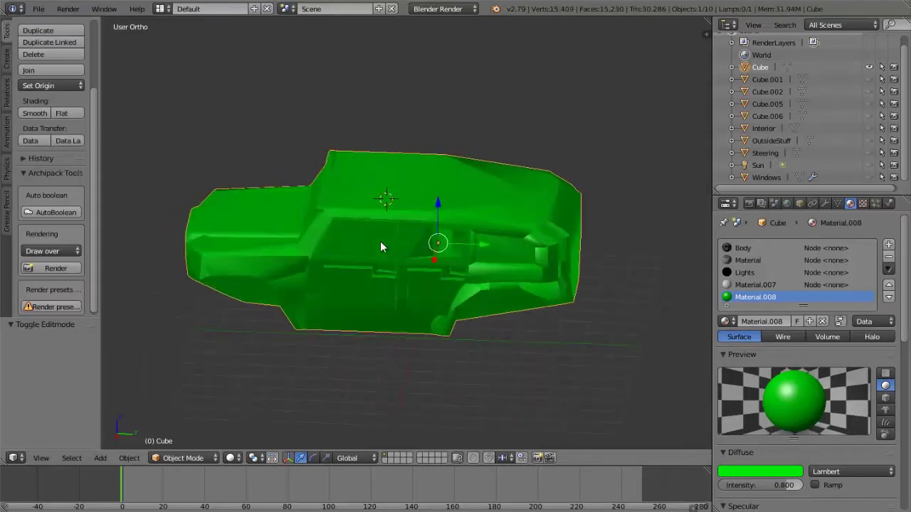
pyautogui.hotkey('alt', 'h')
# Hide the green body object, delete all other objects in the scene and reveal the body again.
pyautogui.rightClick(349, 172)
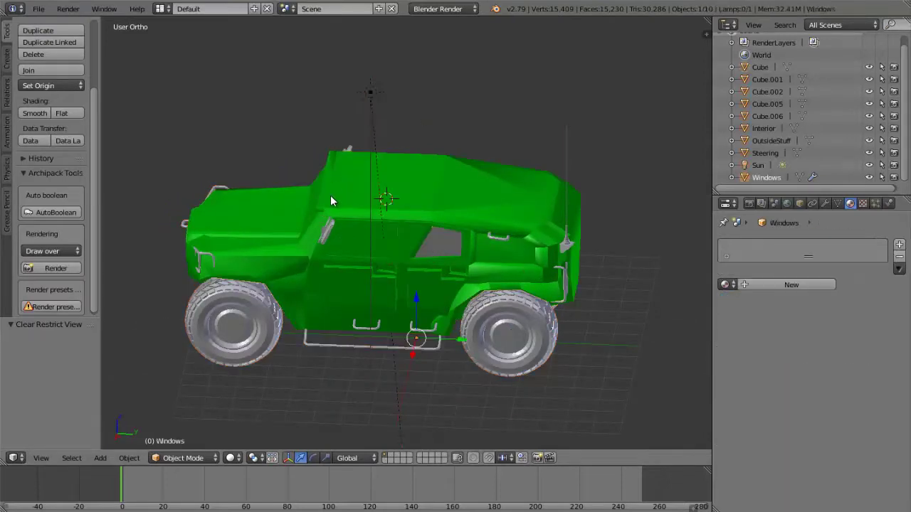
pyautogui.rightClick(280, 215)
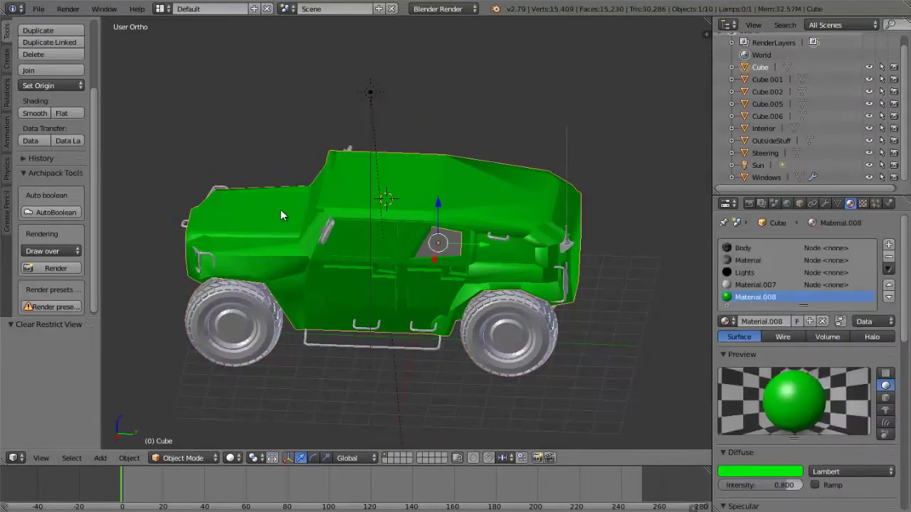
pyautogui.press('h')
pyautogui.press('a')
pyautogui.press('x')
pyautogui.click(281, 211)
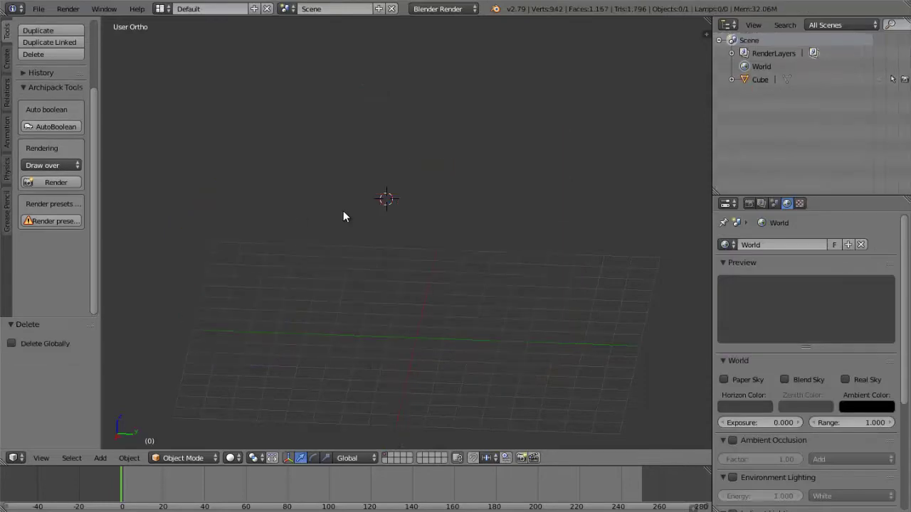
pyautogui.hotkey('alt', 'h')
pyautogui.moveTo(344, 228); pyautogui.dragTo(374, 218, button='middle')
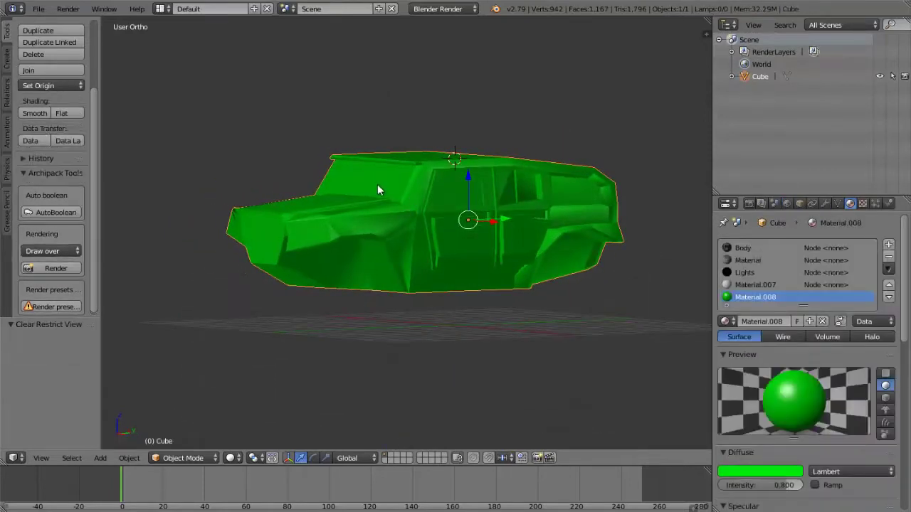
pyautogui.moveTo(377, 184); pyautogui.dragTo(406, 263, button='middle')
# Enter Edit Mode on the green body and inspect its mesh from several angles with all faces selected.
pyautogui.press('Tab')
pyautogui.moveTo(398, 315); pyautogui.dragTo(414, 315, button='middle')
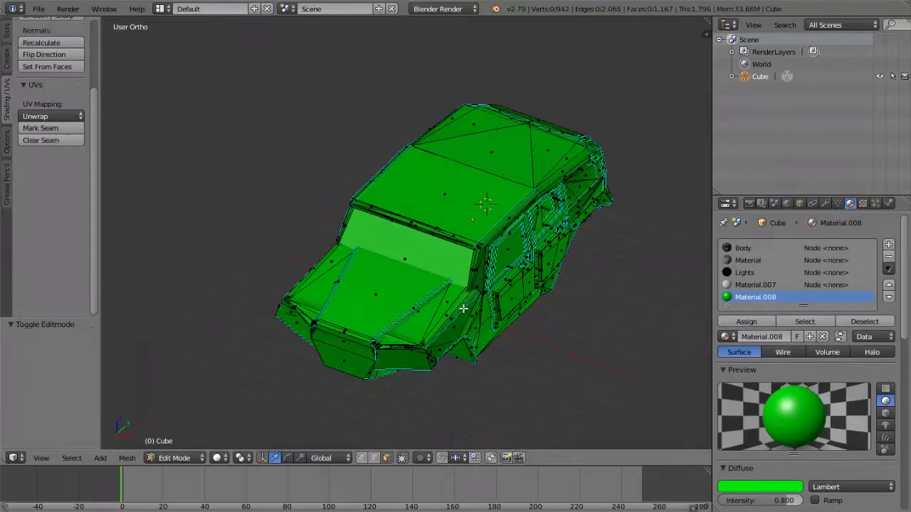
pyautogui.press('a')
pyautogui.scroll(-3, 491, 253)
pyautogui.press('a')
pyautogui.scroll(3, 523, 283)
pyautogui.press('a')
pyautogui.scroll(1, 484, 264)
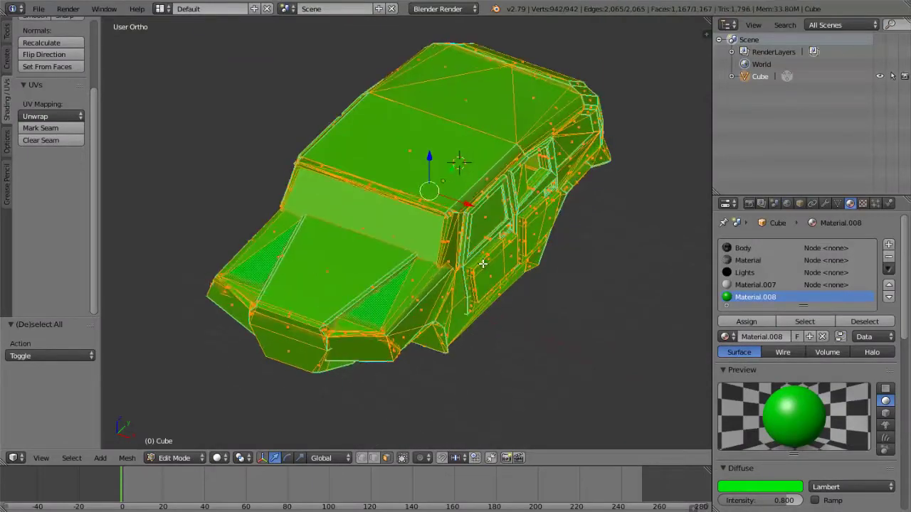
pyautogui.scroll(2, 483, 264)
pyautogui.moveTo(506, 264); pyautogui.dragTo(608, 225, button='middle')
pyautogui.scroll(-1, 586, 219)
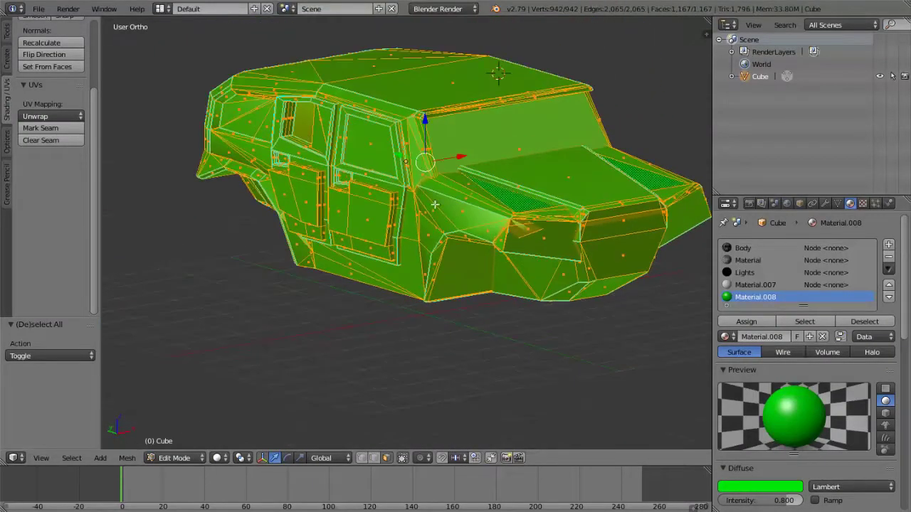
pyautogui.scroll(1, 435, 205)
pyautogui.moveTo(421, 207); pyautogui.dragTo(683, 334, button='middle')
pyautogui.scroll(-2, 504, 202)
pyautogui.press('a')
pyautogui.moveTo(562, 268); pyautogui.dragTo(453, 243, button='middle')
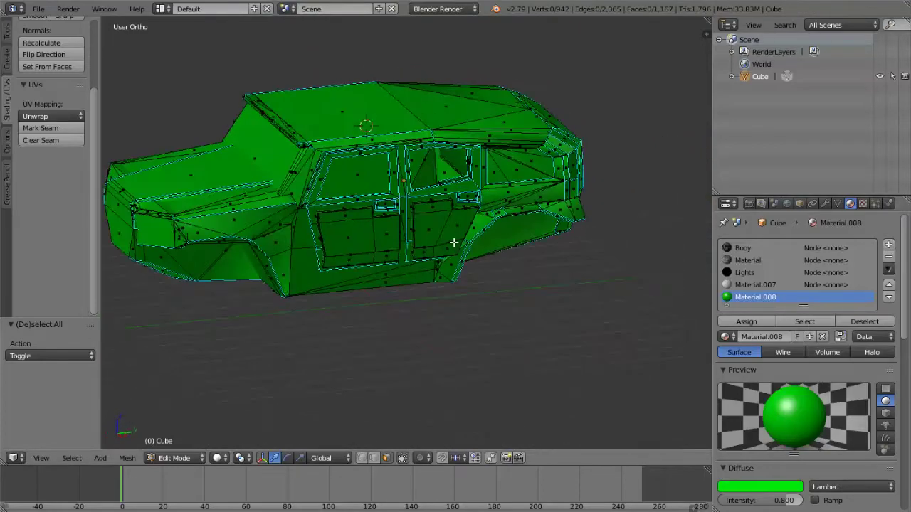
pyautogui.moveTo(393, 223); pyautogui.dragTo(396, 229, button='middle')
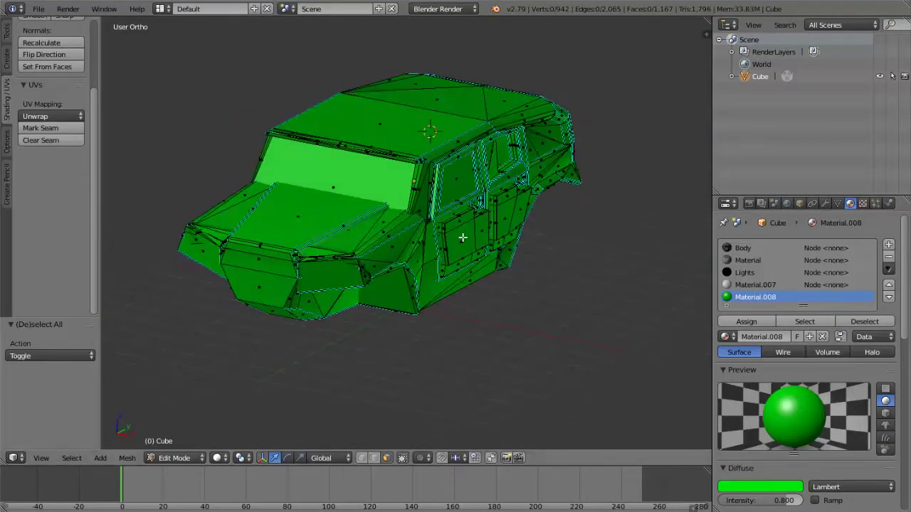
pyautogui.press('a')
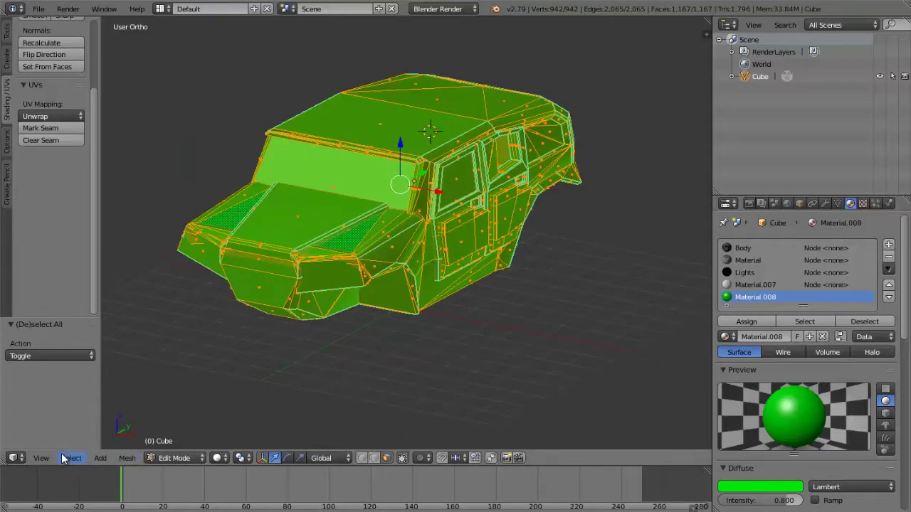
pyautogui.click(126, 459)
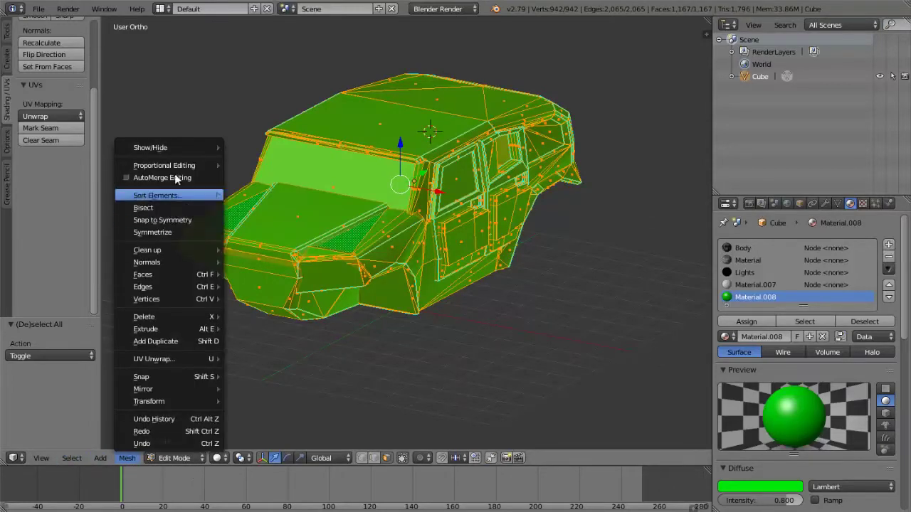
pyautogui.moveTo(499, 210); pyautogui.dragTo(553, 219, button='middle')
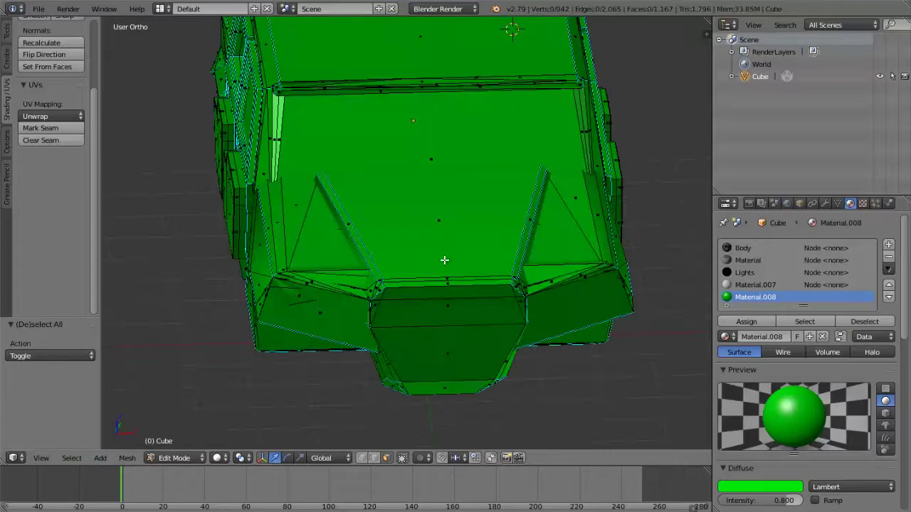
# Select the linked hood and grille piece of the hull mesh and separate it into its own object.
pyautogui.scroll(-3, 444, 260)
pyautogui.scroll(1, 444, 260)
pyautogui.press('l')
pyautogui.moveTo(506, 266); pyautogui.dragTo(470, 275, button='middle')
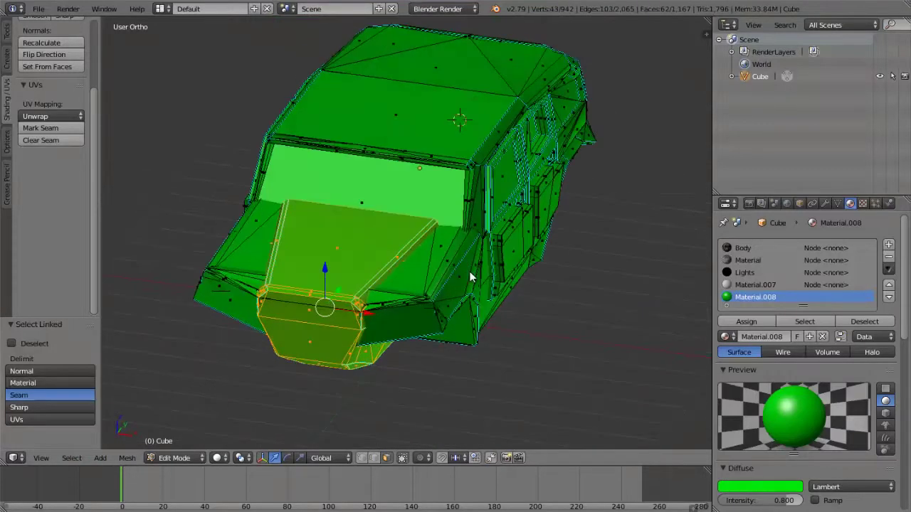
pyautogui.click(469, 273)
# Separate the upper front fender piece and the bumper piece behind the grille into their own objects.
pyautogui.rightClick(443, 290)
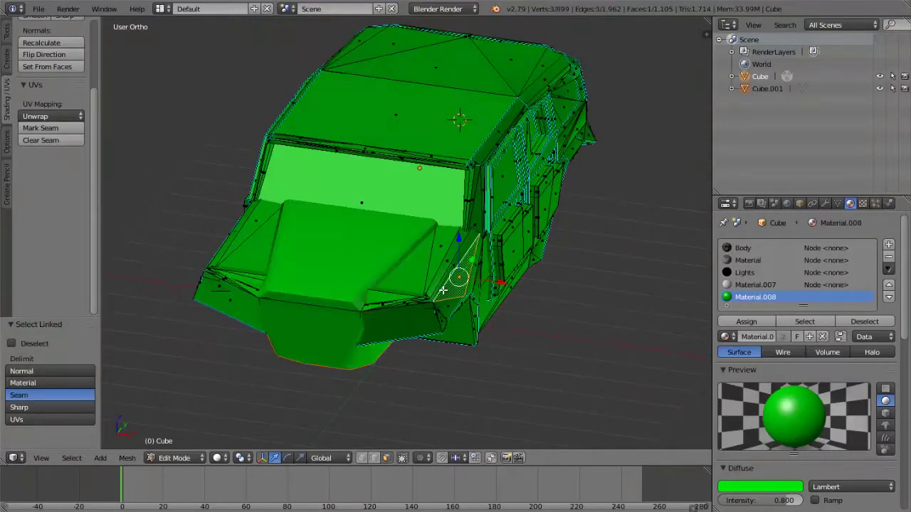
pyautogui.hotkey('ctrl', 'l')
pyautogui.click(442, 291)
pyautogui.press('l')
pyautogui.press('p')
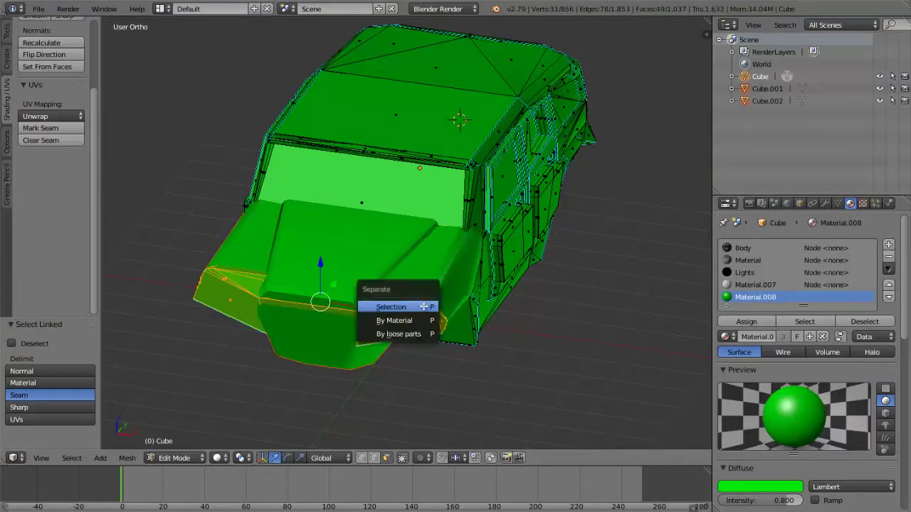
pyautogui.click(433, 307)
# Separate the lower front wheel-arch piece and the front cabin piece into their own objects.
pyautogui.press('p')
pyautogui.click(460, 317)
pyautogui.press('l')
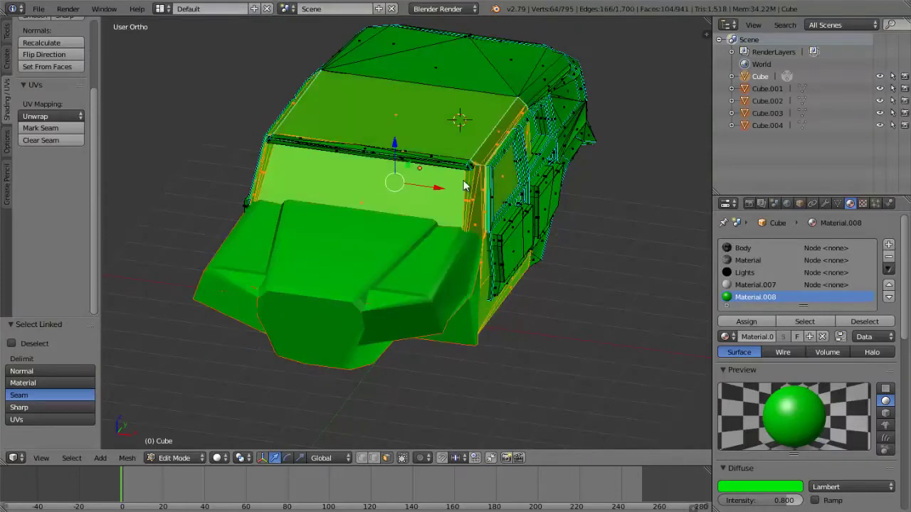
pyautogui.press('p')
pyautogui.click(464, 186)
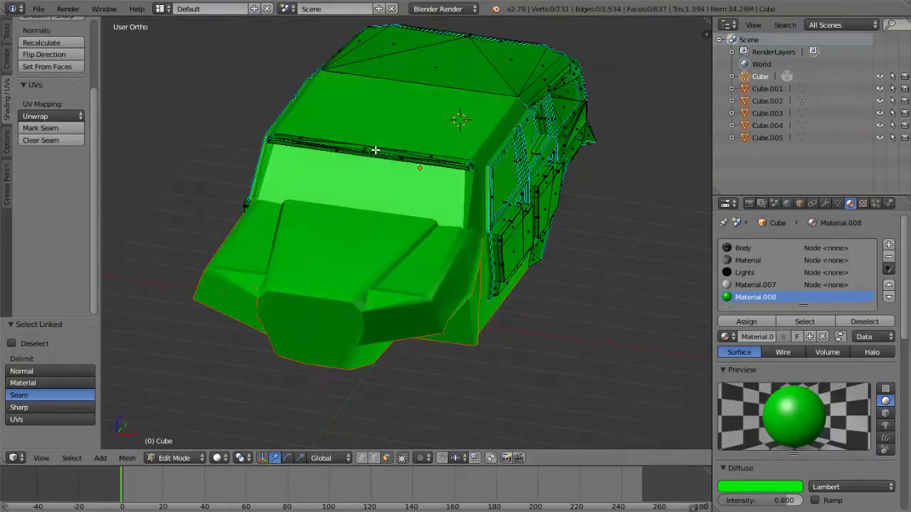
# Separate the narrow strip above the windshield into its own object.
pyautogui.press('l')
pyautogui.press('p')
pyautogui.click(373, 153)
# Separate the front and rear door panels and door frames on the vehicle's left side into individual objects.
pyautogui.moveTo(373, 152); pyautogui.dragTo(380, 252, button='middle')
pyautogui.press('l')
pyautogui.press('p')
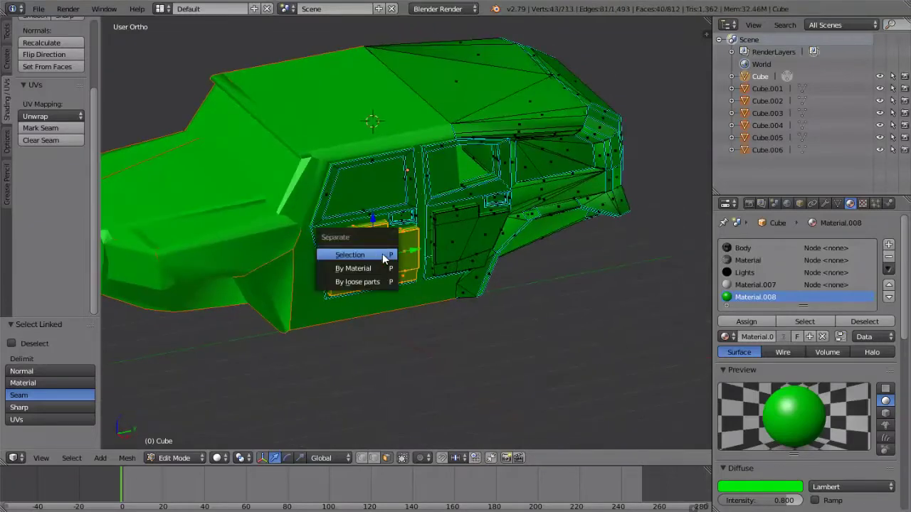
pyautogui.click(383, 259)
pyautogui.press('l')
pyautogui.click(454, 238)
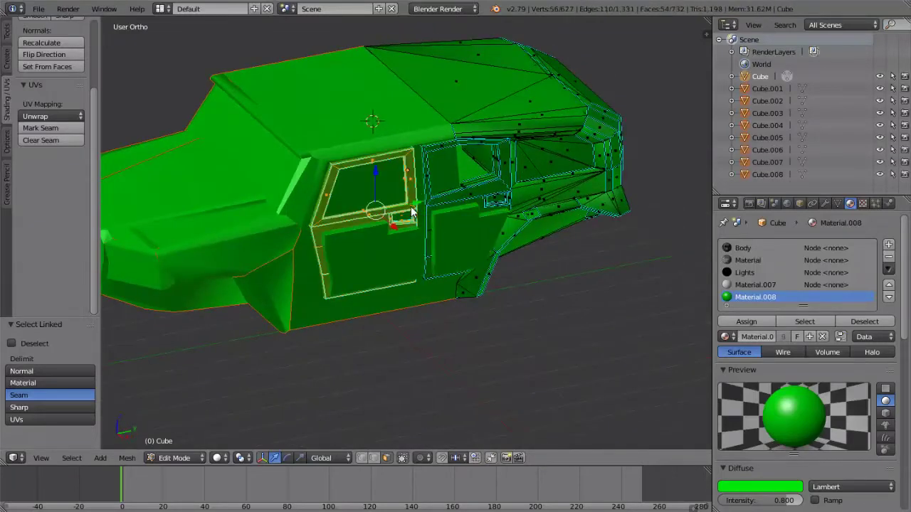
pyautogui.press('p')
pyautogui.click(460, 202)
pyautogui.press('p')
pyautogui.click(460, 202)
# Separate the front and rear door panels and door frames on the vehicle's right side into individual objects.
pyautogui.moveTo(292, 202); pyautogui.dragTo(484, 195, button='middle')
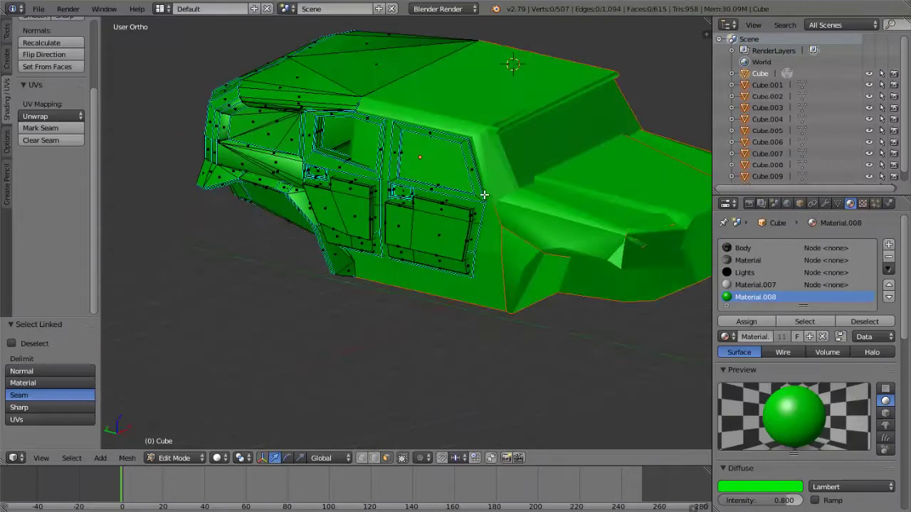
pyautogui.press('l')
pyautogui.press('p')
pyautogui.click(436, 230)
pyautogui.press('l')
pyautogui.press('p')
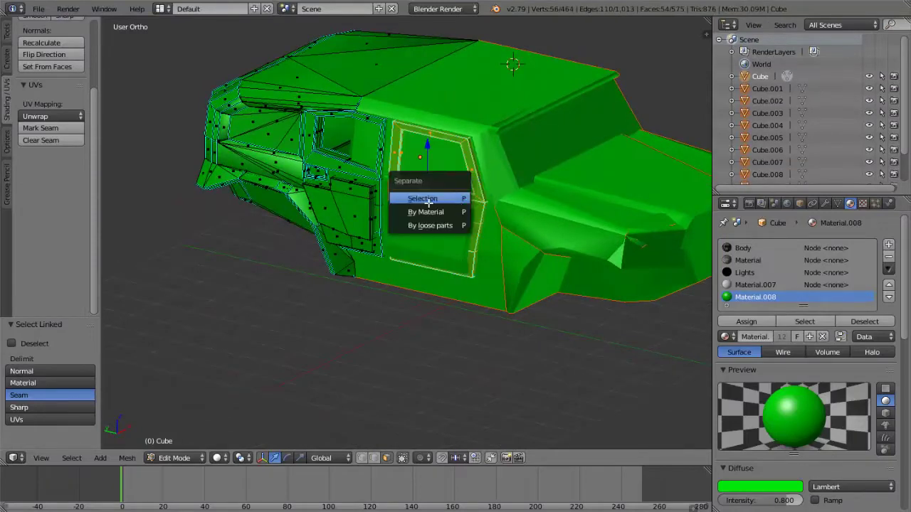
pyautogui.click(454, 195)
pyautogui.press('l')
pyautogui.click(362, 205)
pyautogui.press('l')
pyautogui.press('p')
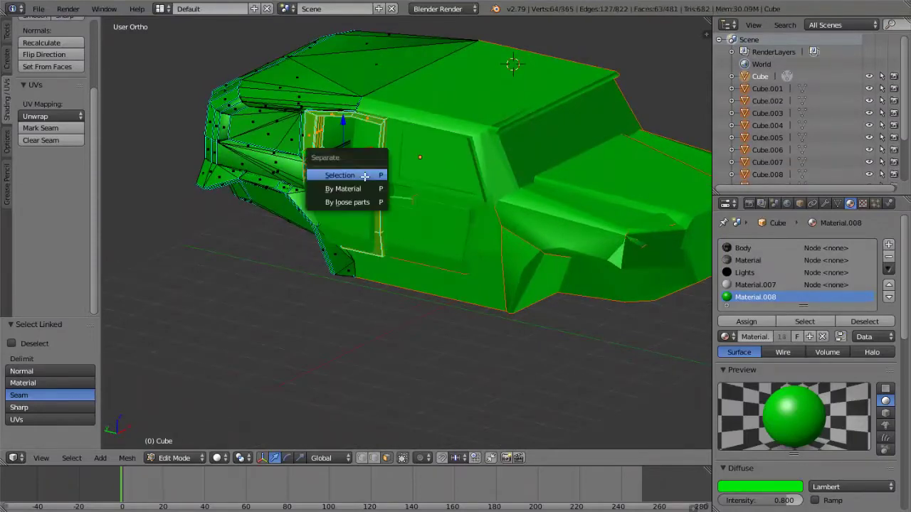
pyautogui.click(363, 178)
# Separate the rear body side piece and the rear roof piece into their own objects.
pyautogui.moveTo(322, 222); pyautogui.dragTo(349, 199, button='middle')
pyautogui.press('p')
pyautogui.click(298, 194)
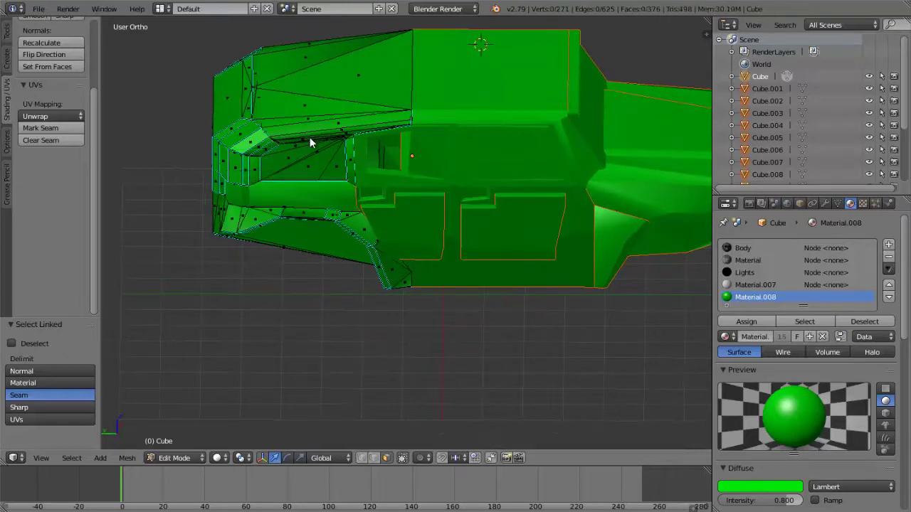
pyautogui.press('l')
pyautogui.click(323, 128)
# Separate the upper rear corner pieces, the rear wall and the rear side corner pieces into individual objects.
pyautogui.press('l')
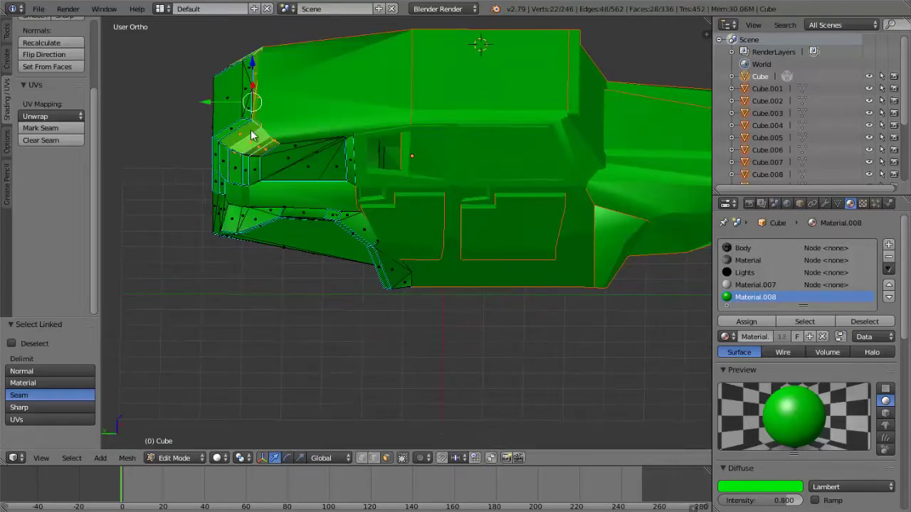
pyautogui.click(251, 131)
pyautogui.press('l')
pyautogui.press('p')
pyautogui.click(235, 104)
pyautogui.press('l')
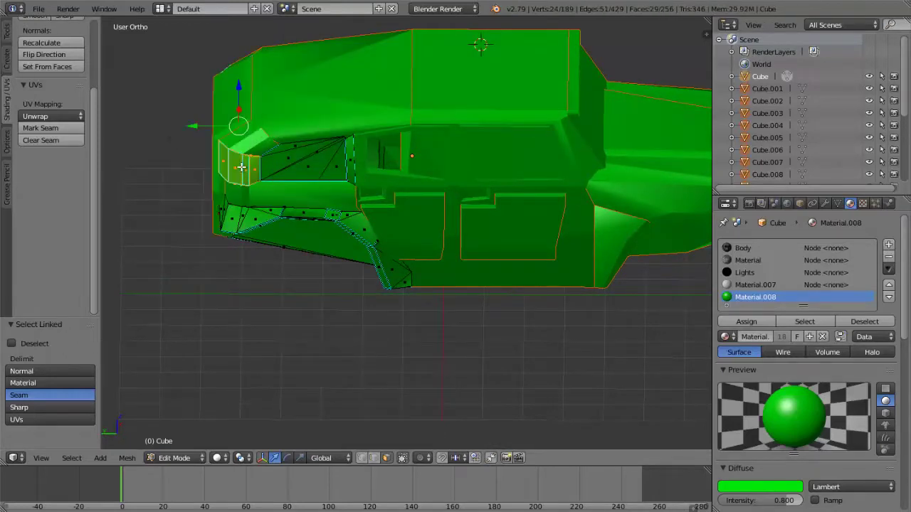
pyautogui.click(241, 168)
# Separate the lower rear corner pieces and the pieces along the rear wheel arches and rear pillars into individual objects.
pyautogui.press('l')
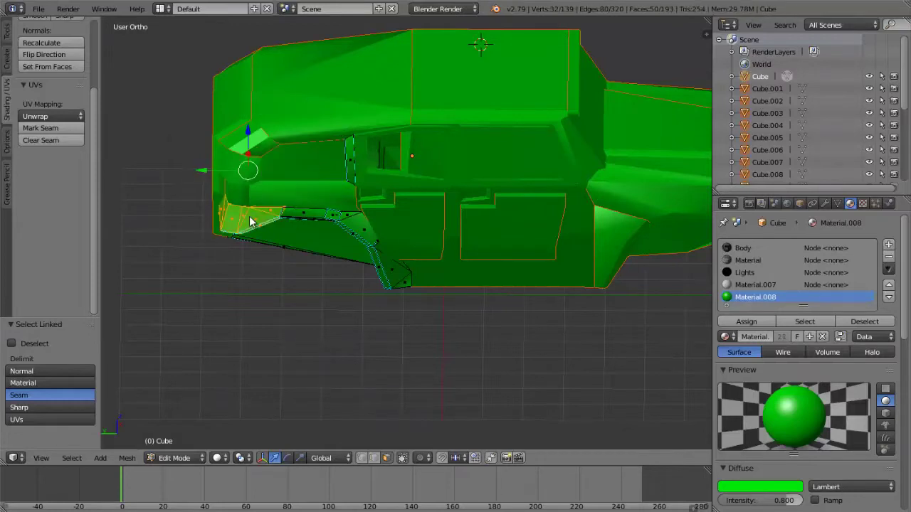
pyautogui.click(249, 217)
pyautogui.press('l')
pyautogui.click(316, 215)
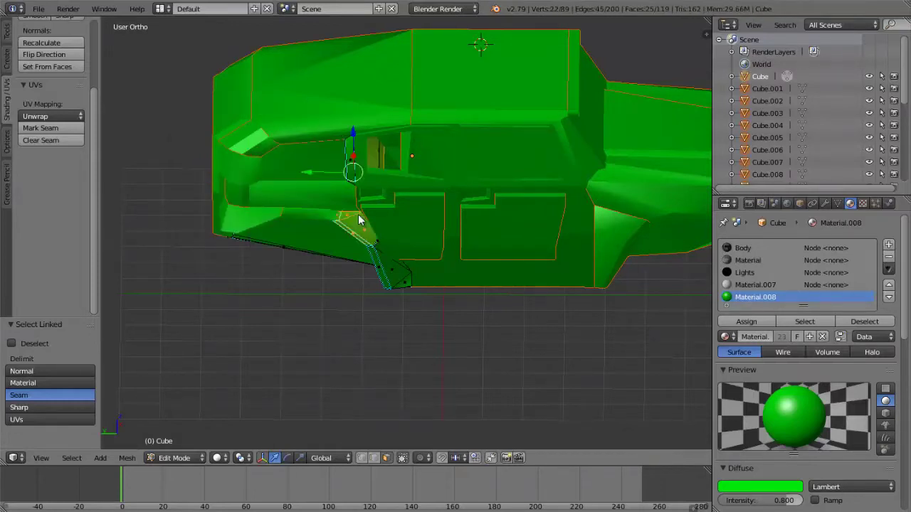
pyautogui.press('p')
pyautogui.click(354, 166)
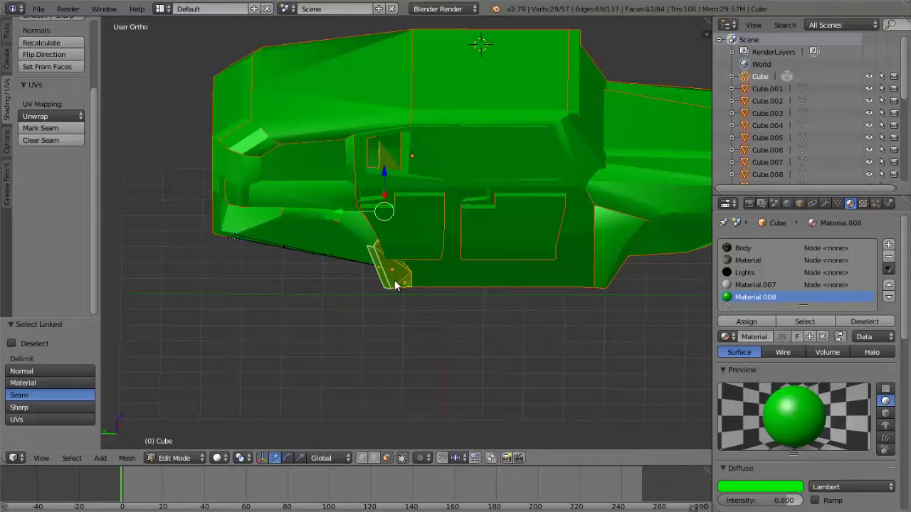
# Separate the sill piece behind the rear doors and the last remaining rear underside piece into their own objects.
pyautogui.click(394, 281)
pyautogui.moveTo(270, 243); pyautogui.dragTo(447, 244, button='middle')
pyautogui.press('l')
pyautogui.press('p')
pyautogui.click(275, 209)
pyautogui.moveTo(359, 210); pyautogui.dragTo(474, 250, button='middle')
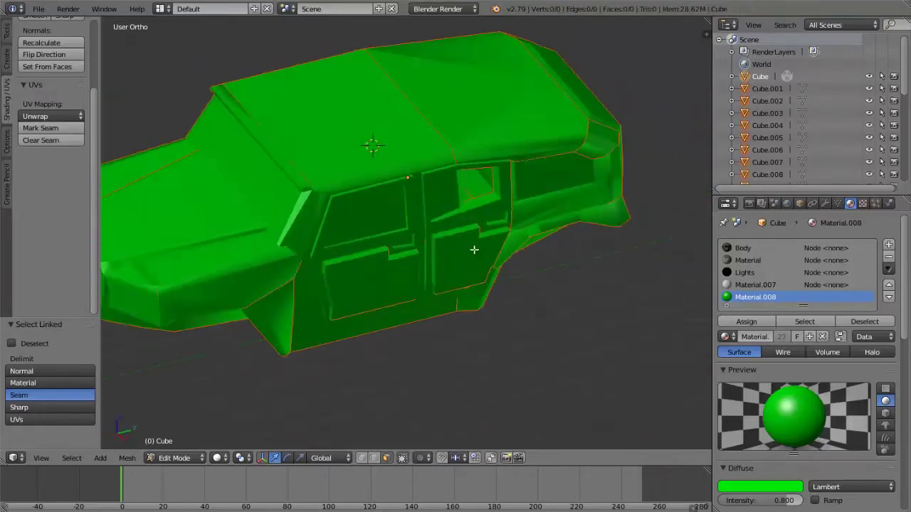
pyautogui.press('a')
pyautogui.scroll(-4, 470, 246)
pyautogui.moveTo(420, 193); pyautogui.dragTo(388, 188, button='middle')
pyautogui.scroll(3, 388, 188)
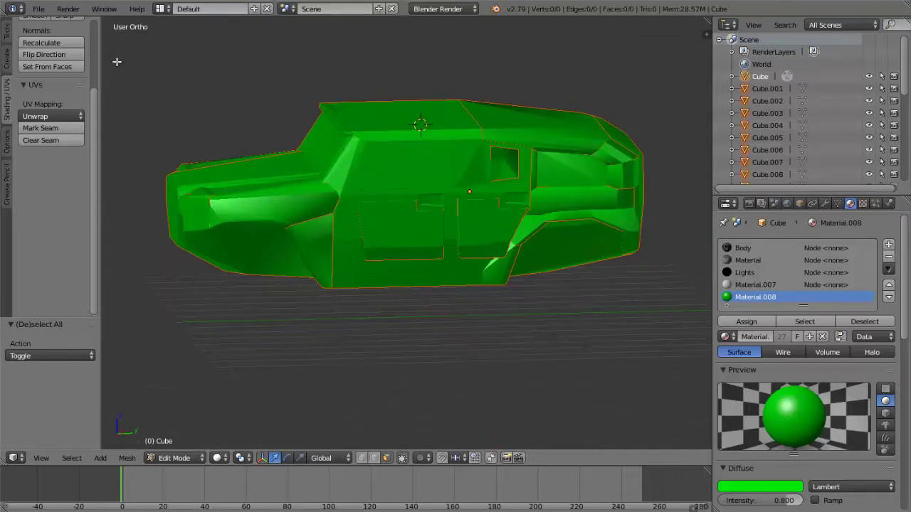
# Save the scene of separated hull pieces as a new file named LATV 1Colliders.blend in the Objects folder.
pyautogui.click(39, 9)
pyautogui.moveTo(81, 254)
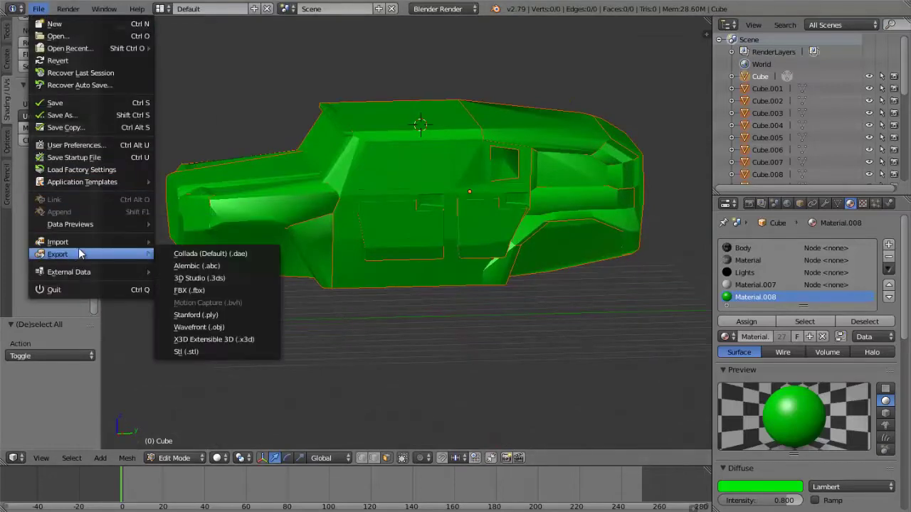
pyautogui.click(62, 115)
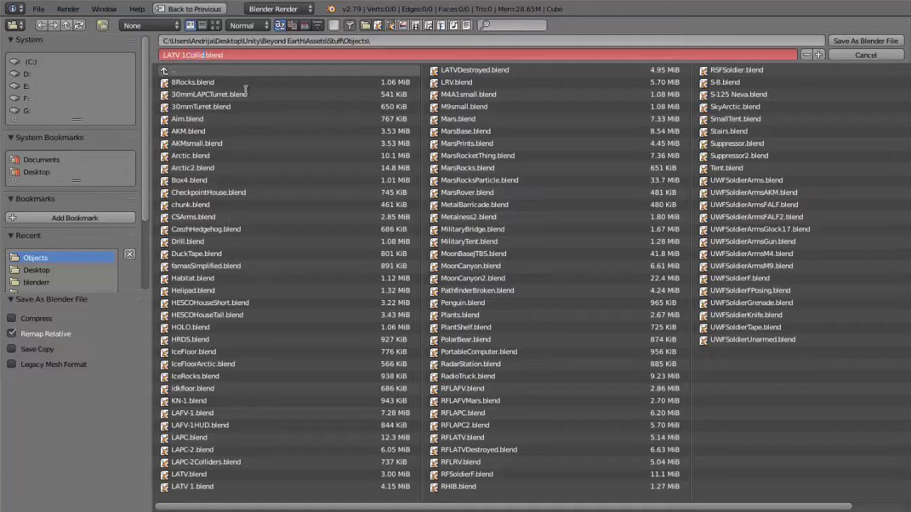
pyautogui.press('Return')
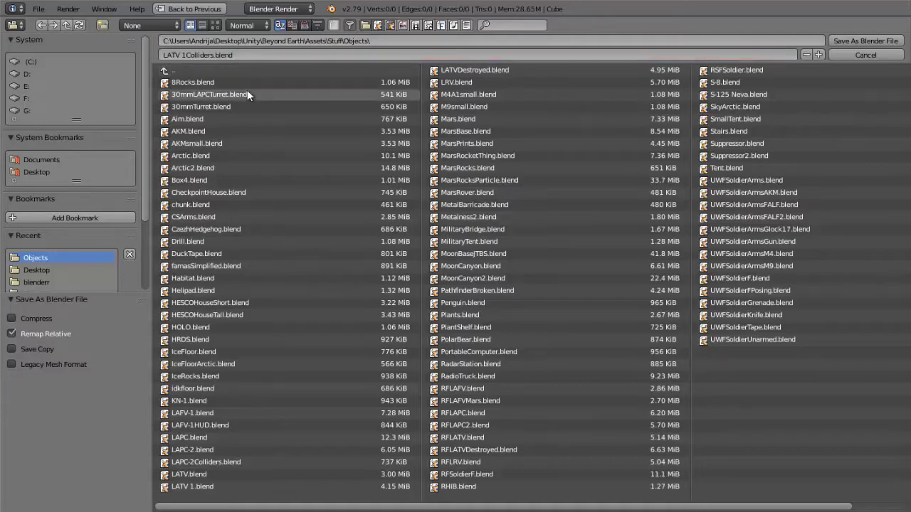
pyautogui.press('Return')
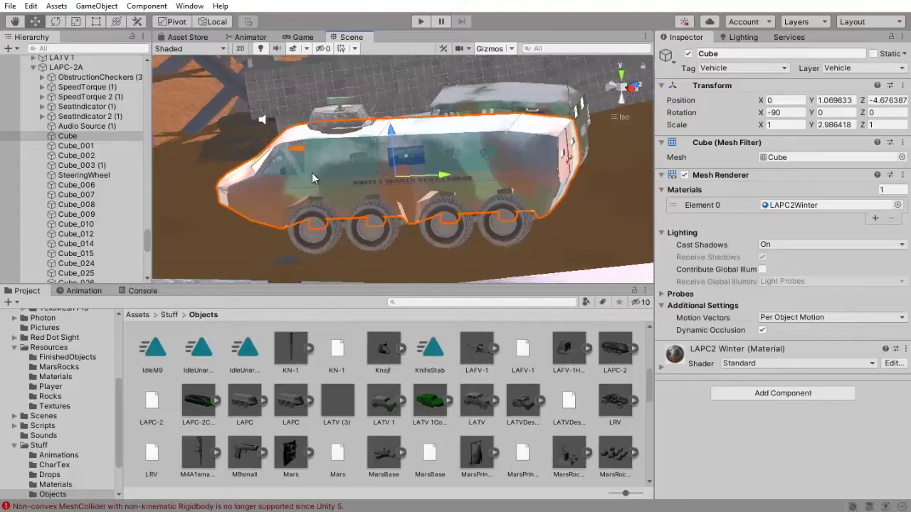
# Switch to Unity and select the body mesh of the LATV 1 vehicle to examine its convex Mesh Collider.
pyautogui.keyDown('alt'); pyautogui.moveTo(262, 153); pyautogui.dragTo(367, 153); pyautogui.keyUp('alt')
pyautogui.click(358, 149)
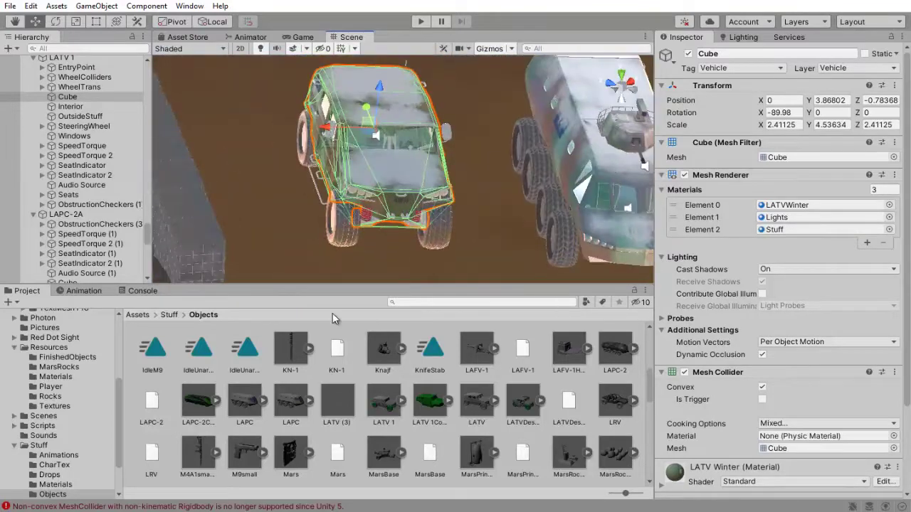
pyautogui.scroll(4, 54, 147)
pyautogui.scroll(-4, 64, 135)
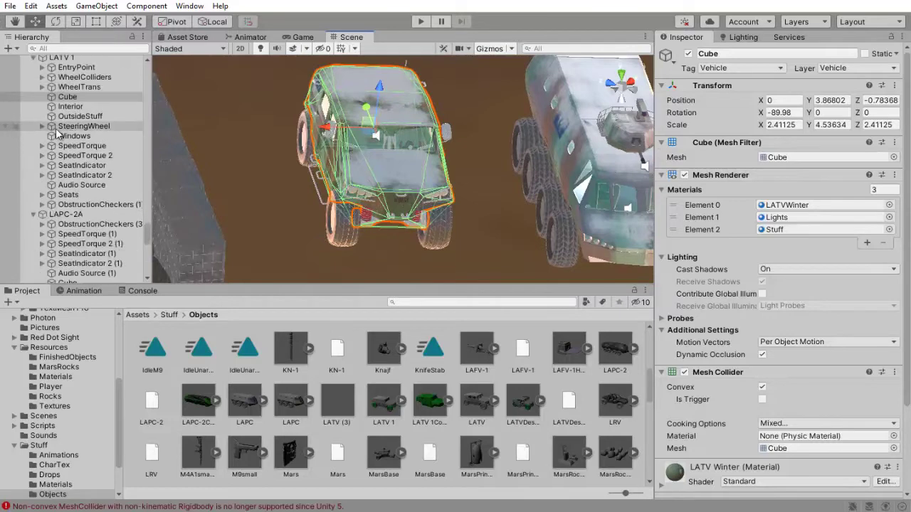
# Add the LATV 1Colliders model to the scene as a child of the LATV 1 vehicle.
pyautogui.scroll(2, 71, 103)
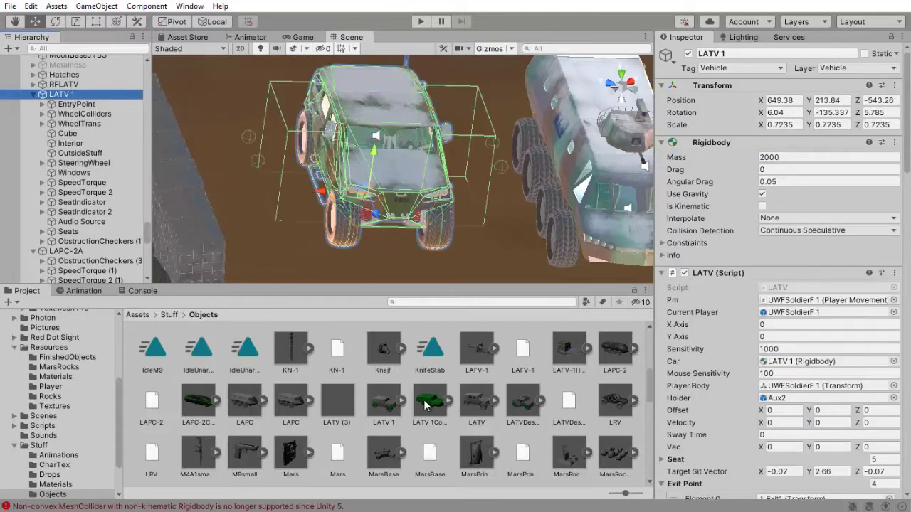
pyautogui.moveTo(78, 95); pyautogui.dragTo(78, 97)
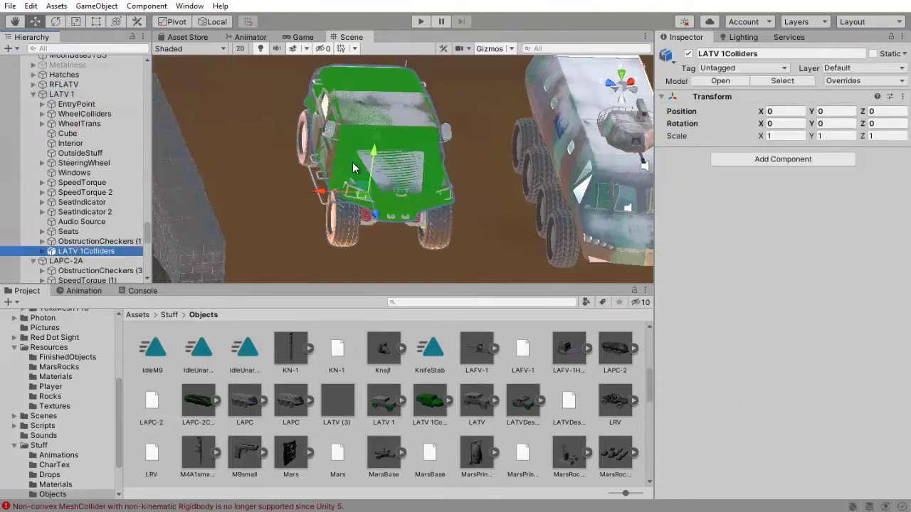
pyautogui.keyDown('alt'); pyautogui.moveTo(354, 168); pyautogui.dragTo(370, 180); pyautogui.keyUp('alt')
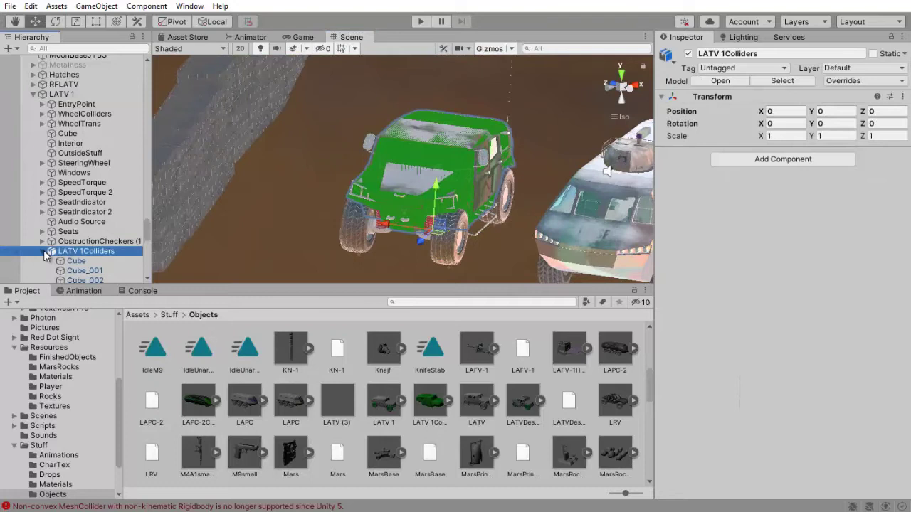
# Expand LATV 1Colliders and select all its child pieces from Cube to Cube_026.
pyautogui.scroll(-10, 81, 237)
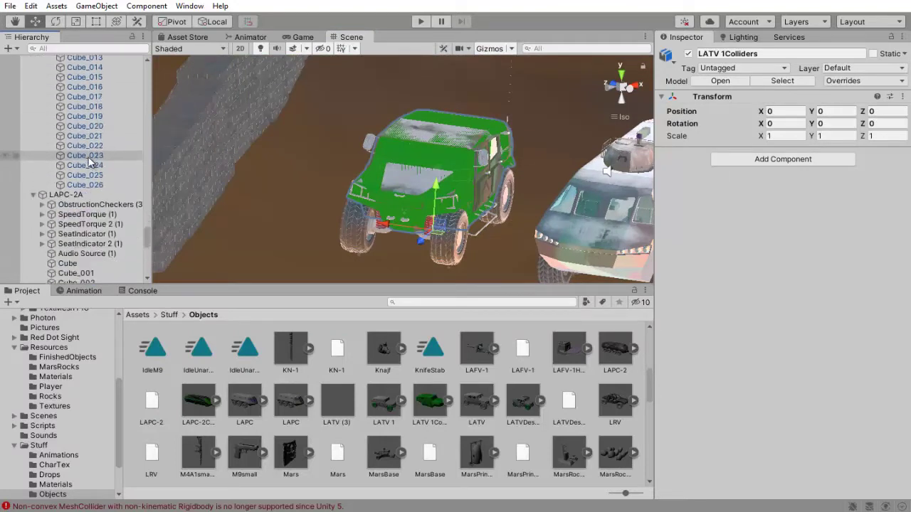
pyautogui.scroll(8, 85, 178)
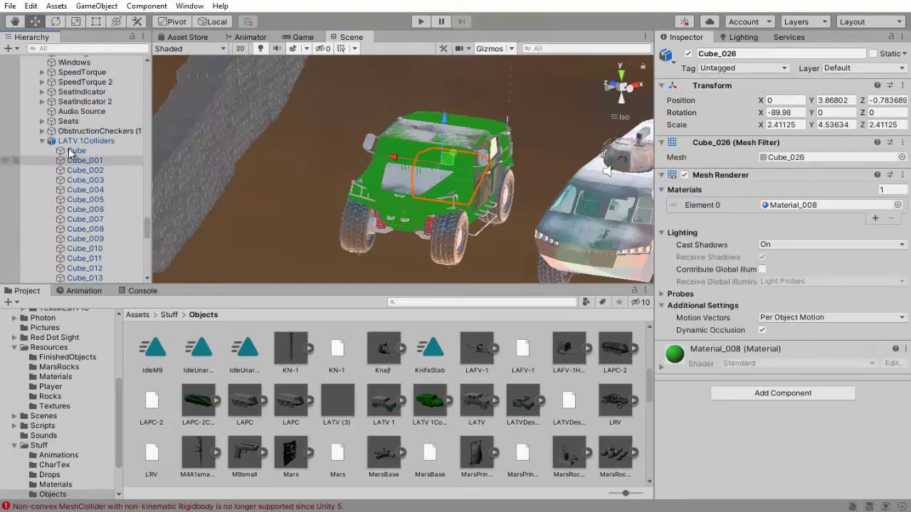
pyautogui.keyDown('shift'); pyautogui.click(77, 151); pyautogui.keyUp('shift')
pyautogui.scroll(-3, 116, 167)
pyautogui.keyDown('alt'); pyautogui.moveTo(420, 271); pyautogui.dragTo(342, 211); pyautogui.keyUp('alt')
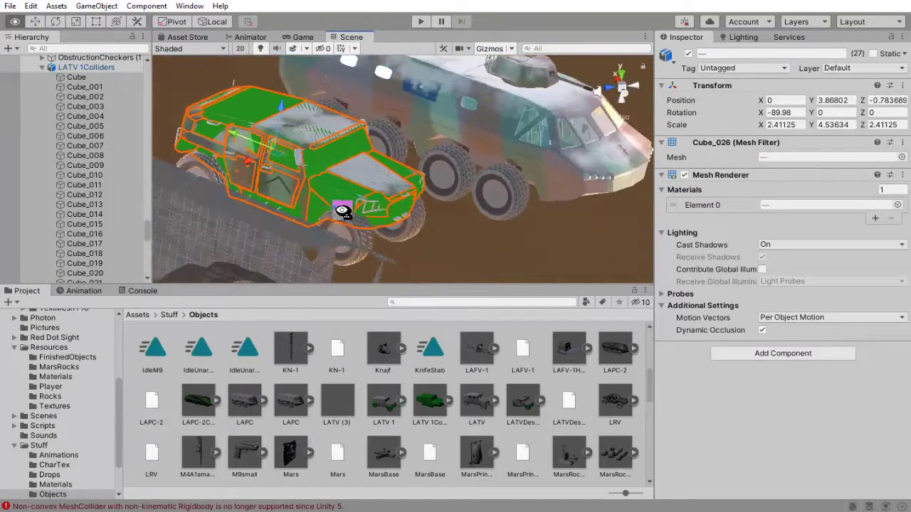
# Add a Mesh Collider component to all selected LATV 1Colliders pieces and make it convex.
pyautogui.click(756, 353)
pyautogui.click(749, 380)
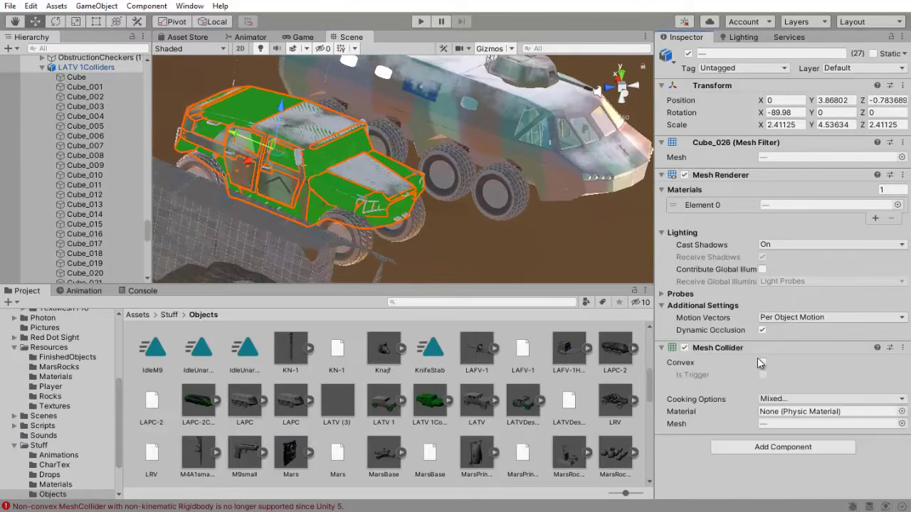
pyautogui.click(762, 363)
pyautogui.keyDown('alt'); pyautogui.moveTo(490, 217); pyautogui.dragTo(403, 233); pyautogui.keyUp('alt')
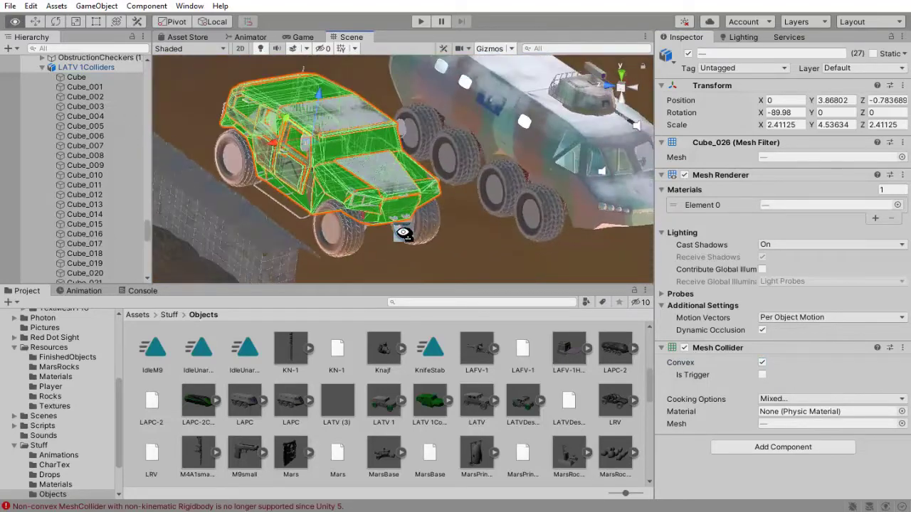
pyautogui.keyDown('alt'); pyautogui.moveTo(355, 154); pyautogui.dragTo(307, 183); pyautogui.keyUp('alt')
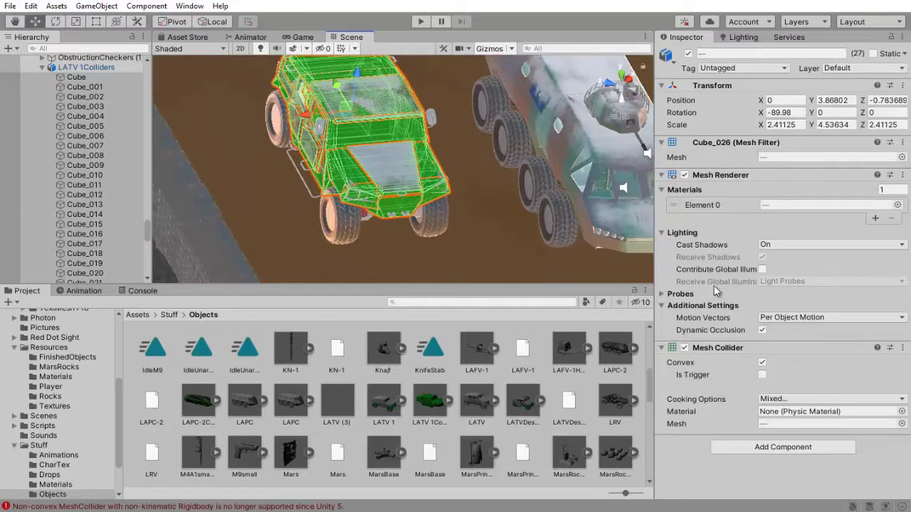
# Assign the Vehicle tag to all selected LATV 1Colliders pieces.
pyautogui.click(715, 68)
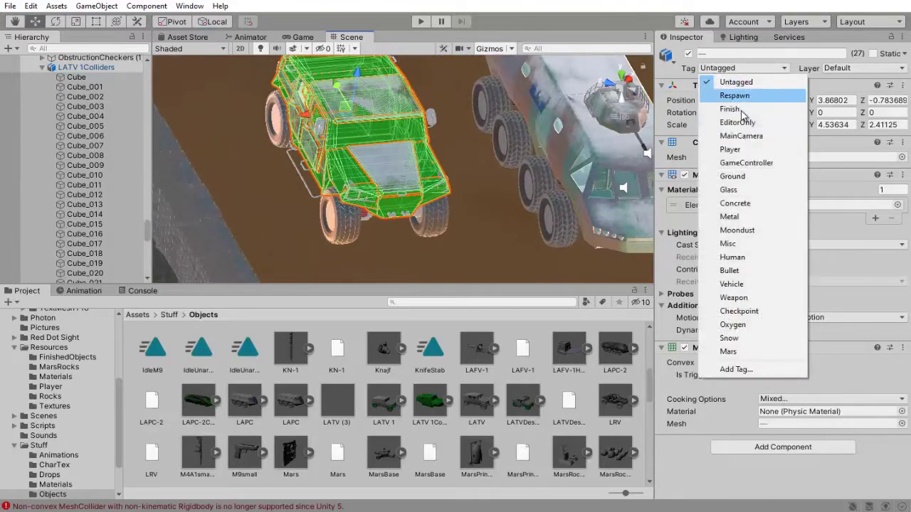
pyautogui.click(738, 288)
pyautogui.keyDown('alt'); pyautogui.moveTo(306, 199); pyautogui.dragTo(356, 207); pyautogui.keyUp('alt')
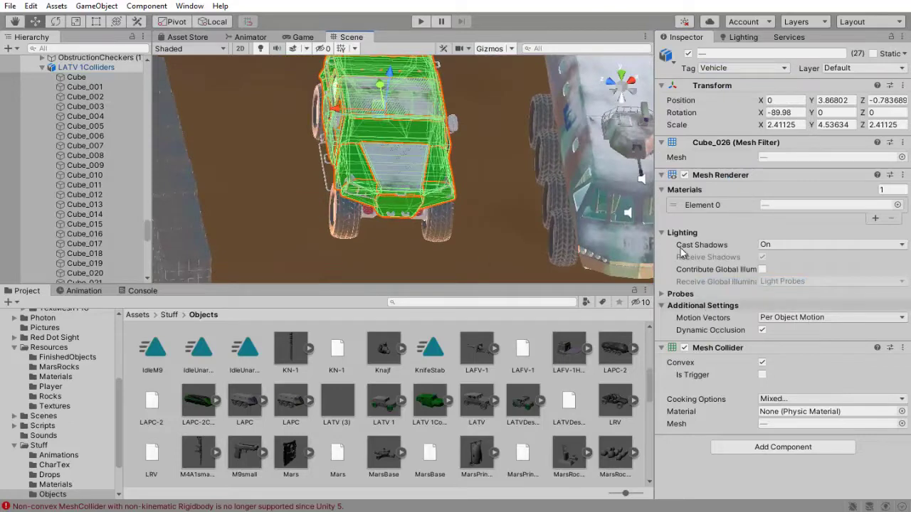
# Remove the Mesh Renderer and Mesh Filter components from all selected pieces, keeping only their Mesh Colliders.
pyautogui.rightClick(721, 175)
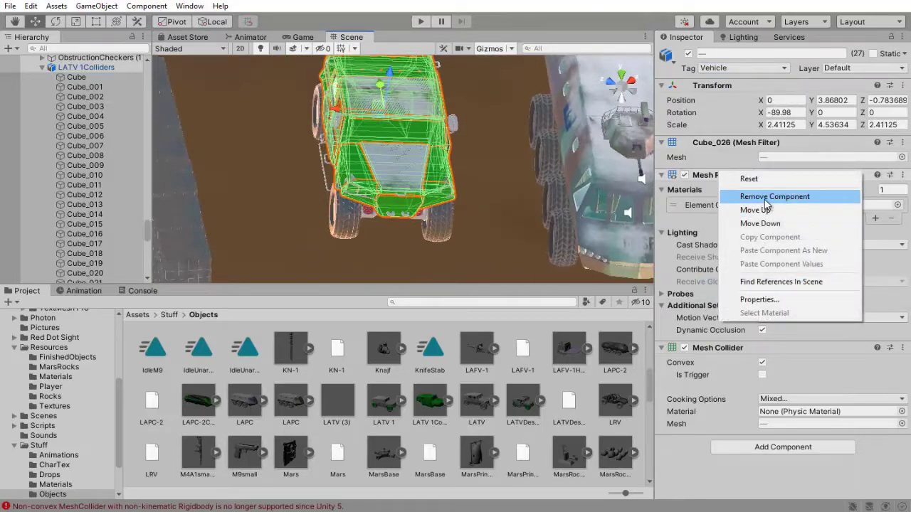
pyautogui.click(766, 199)
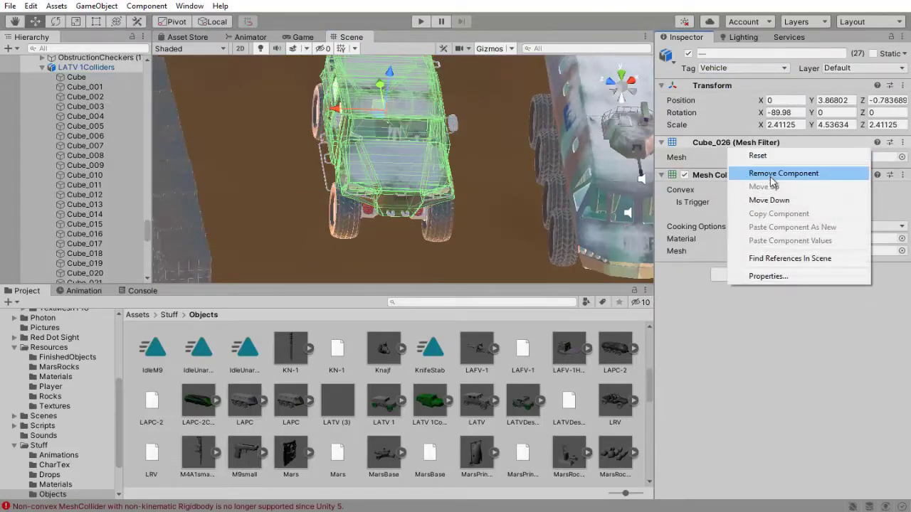
pyautogui.click(772, 176)
pyautogui.moveTo(405, 169); pyautogui.dragTo(316, 154, button='right')
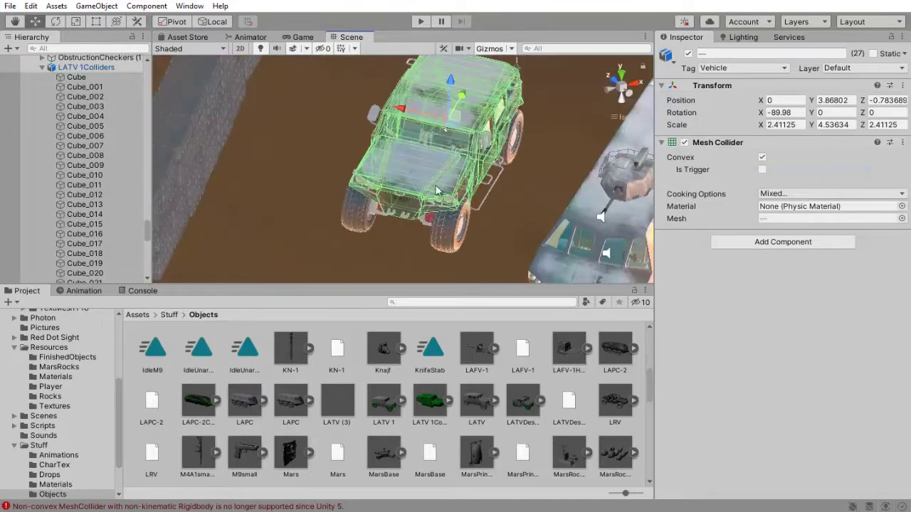
pyautogui.keyDown('alt'); pyautogui.moveTo(390, 160); pyautogui.dragTo(340, 87); pyautogui.keyUp('alt')
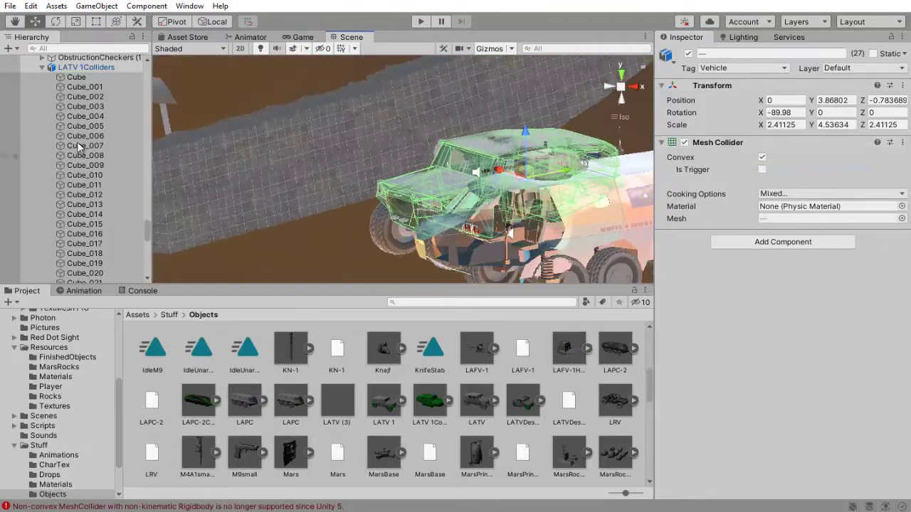
# Collapse LATV 1Colliders and select the LATV 1 body mesh Cube to check its Mesh Collider settings.
pyautogui.scroll(2, 52, 107)
pyautogui.click(43, 104)
pyautogui.scroll(6, 100, 122)
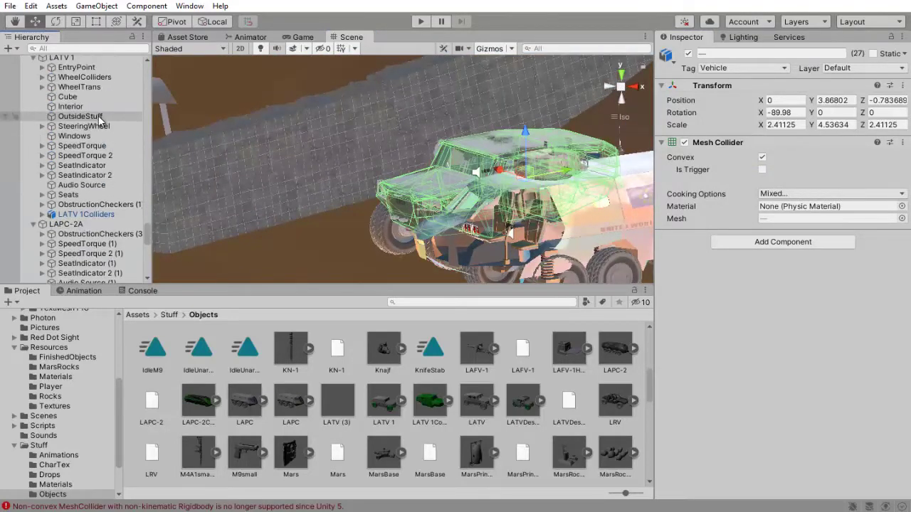
pyautogui.click(70, 97)
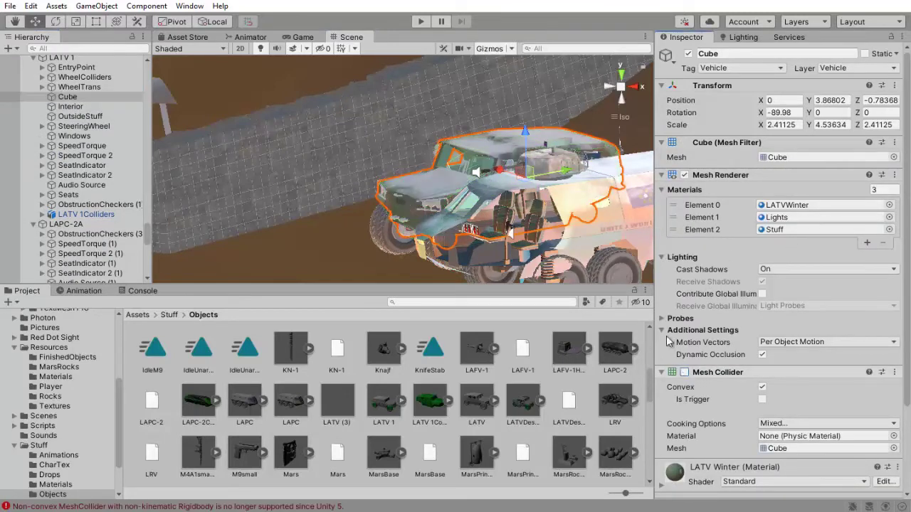
pyautogui.press('f')
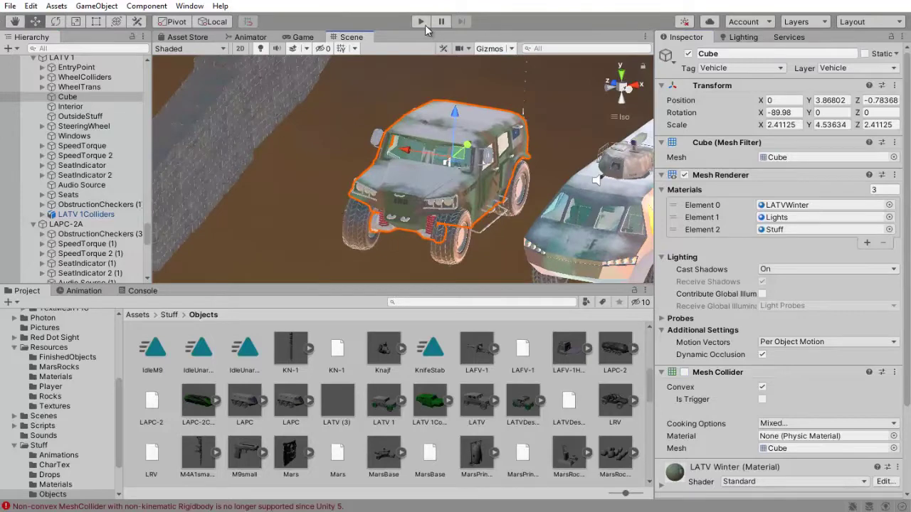
# Start Play mode and walk the player past the barricades to the LATV 1 vehicle.
pyautogui.click(421, 22)
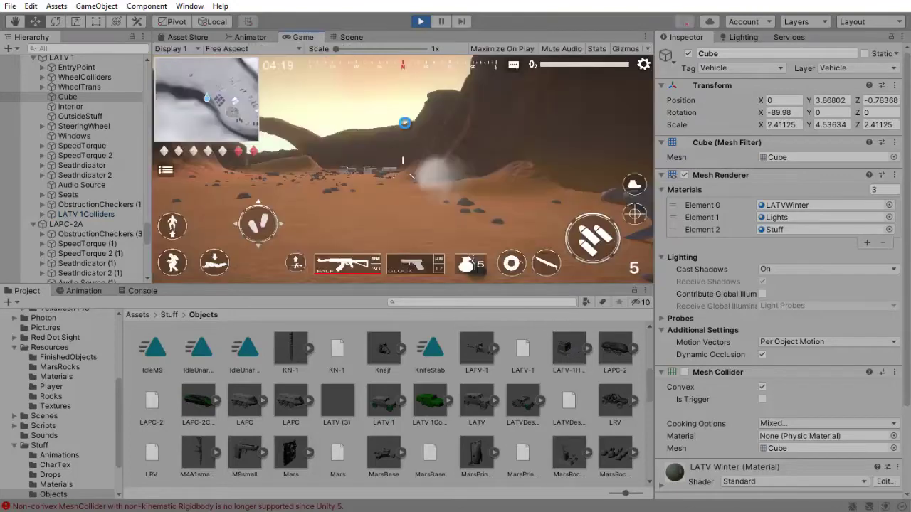
pyautogui.press('w')
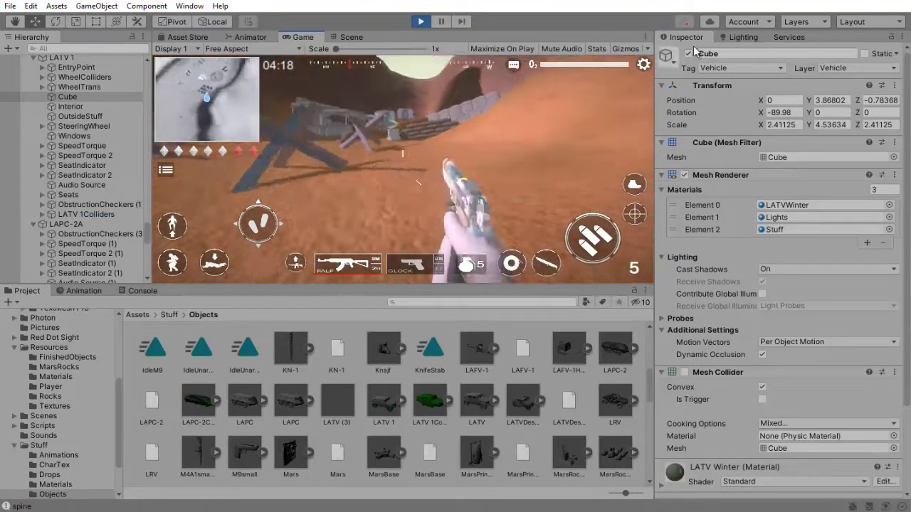
pyautogui.press('w')
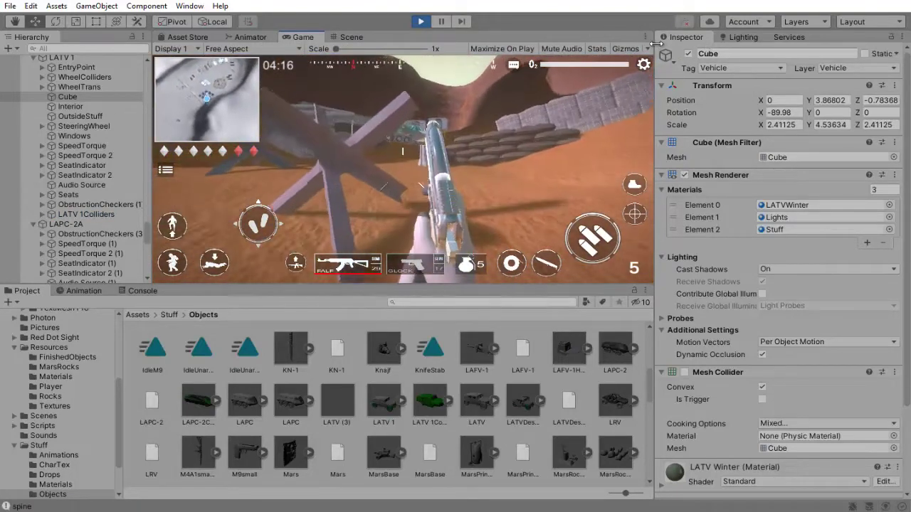
pyautogui.press('w')
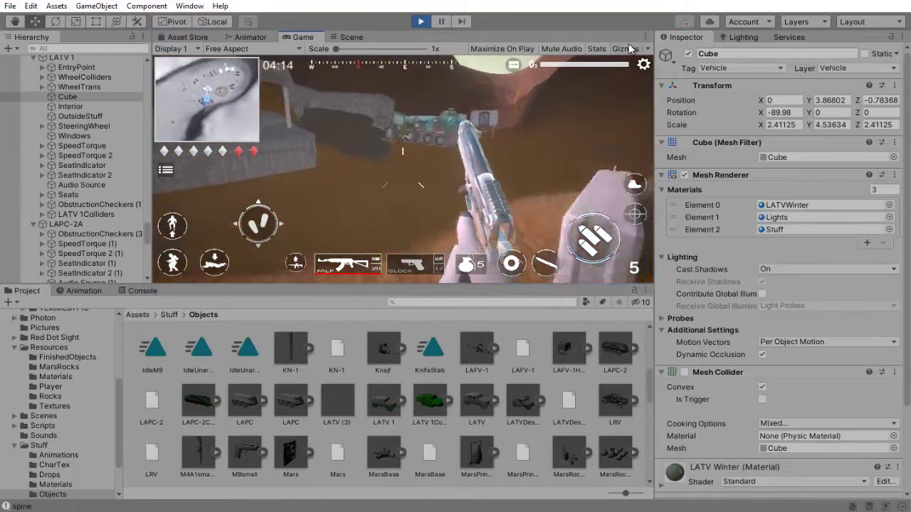
pyautogui.press('w')
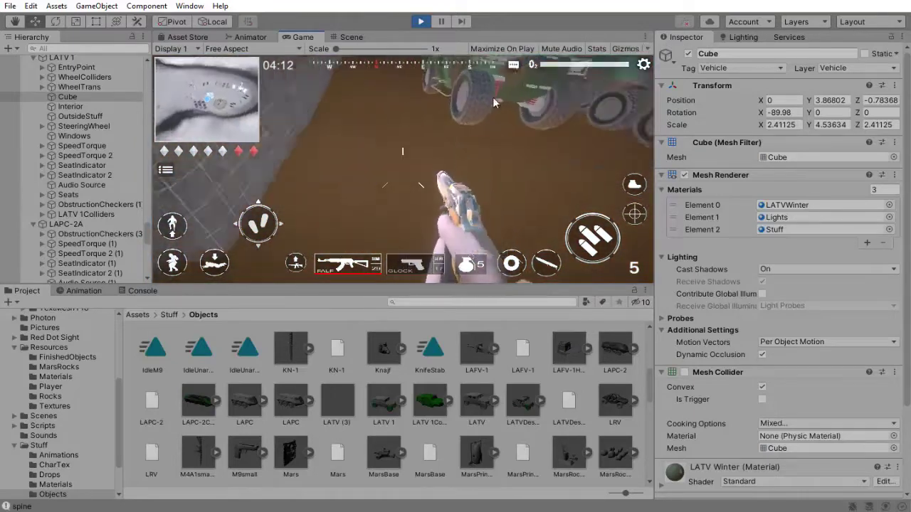
pyautogui.moveTo(524, 61); pyautogui.dragTo(422, 214)
pyautogui.moveTo(266, 258); pyautogui.dragTo(399, 151)
pyautogui.press('w')
# Shoot at the LATV 1's hood and windshield to test the colliders, and walk around to its side.
pyautogui.click(393, 158)
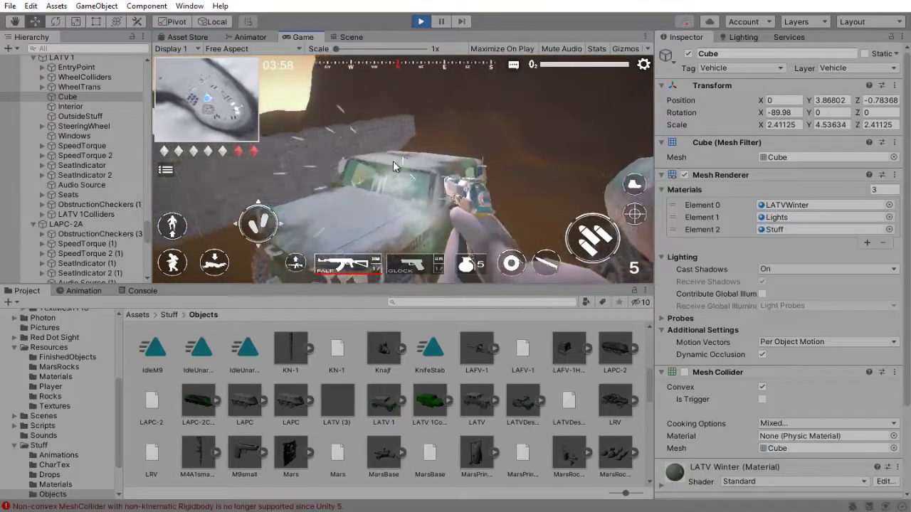
pyautogui.click(389, 151)
pyautogui.click(403, 157)
pyautogui.press('w')
pyautogui.press('d')
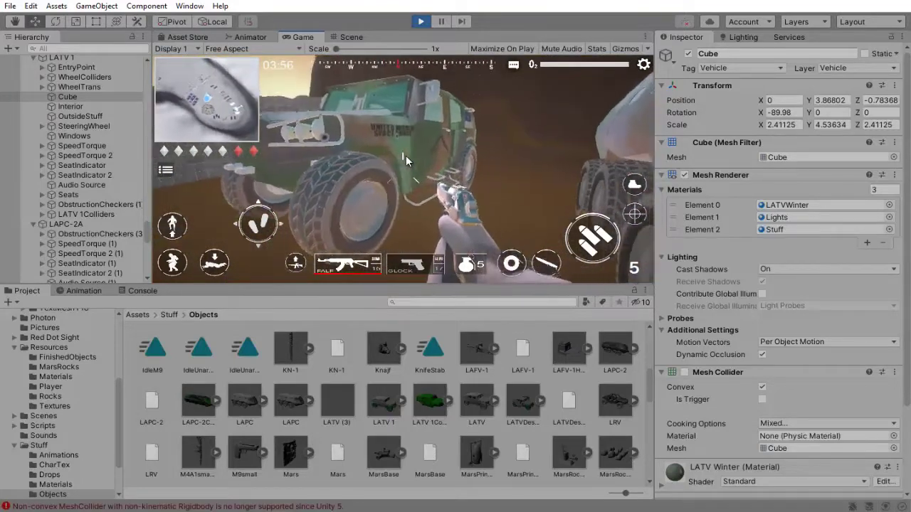
# Enter the LATV 1 and drive it among the barricades, looking around from inside the cabin.
pyautogui.press('f')
pyautogui.moveTo(404, 155); pyautogui.dragTo(485, 172)
pyautogui.press('w')
pyautogui.press('d')
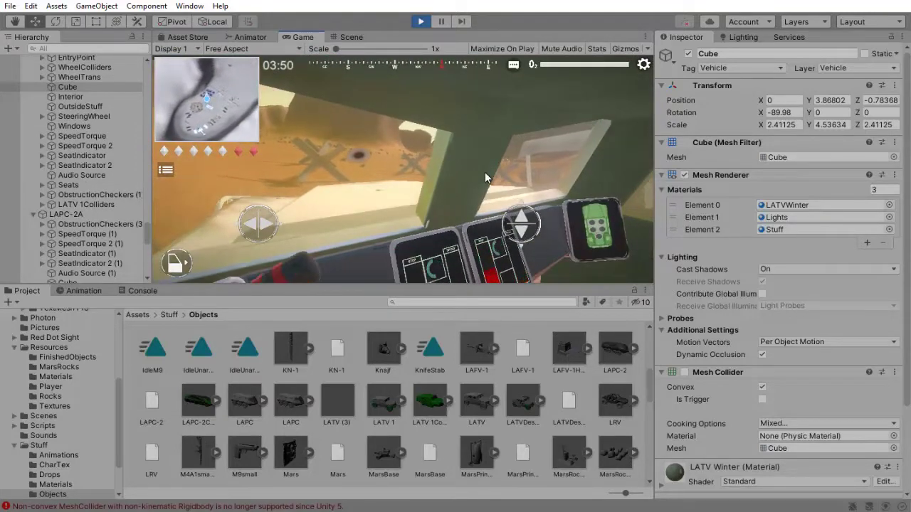
pyautogui.moveTo(485, 172); pyautogui.dragTo(430, 172)
pyautogui.press('w')
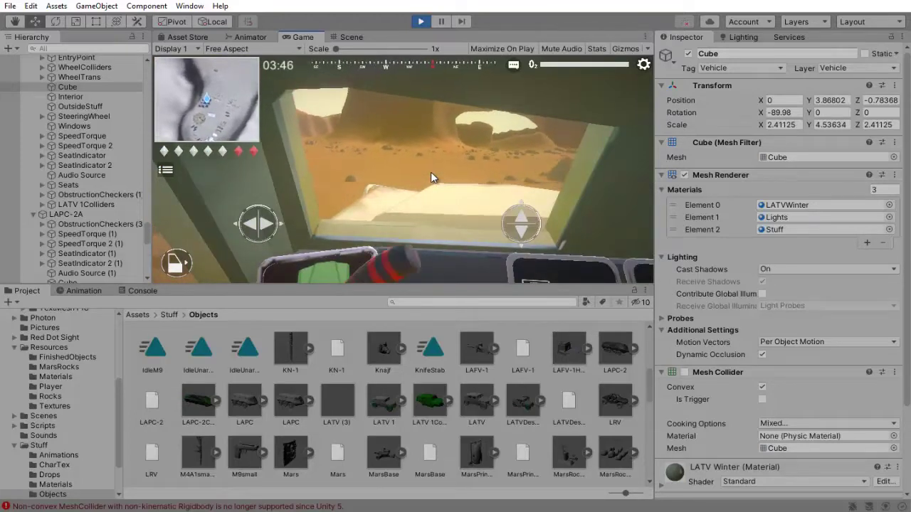
pyautogui.moveTo(431, 172); pyautogui.dragTo(558, 178)
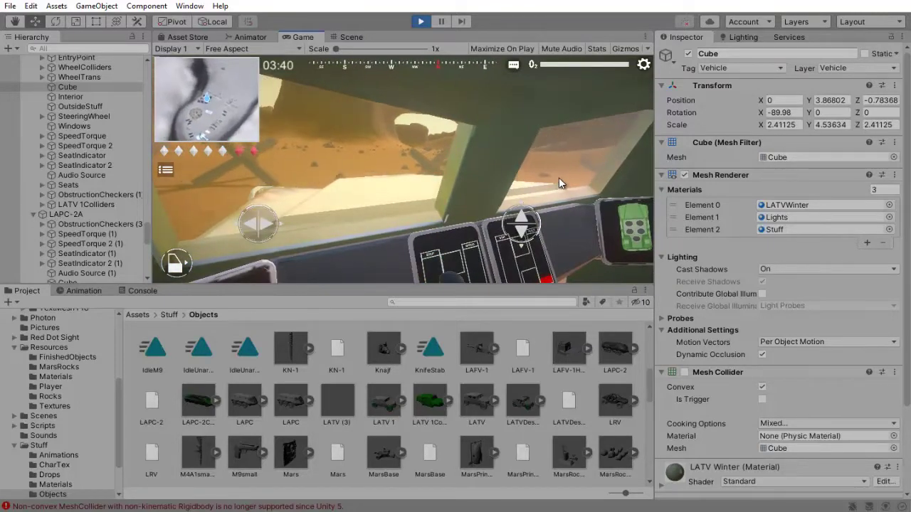
# Exit the LATV 1 and walk around on foot, looking around the vehicle and the terrain.
pyautogui.press('f')
pyautogui.moveTo(559, 177); pyautogui.dragTo(1, 167)
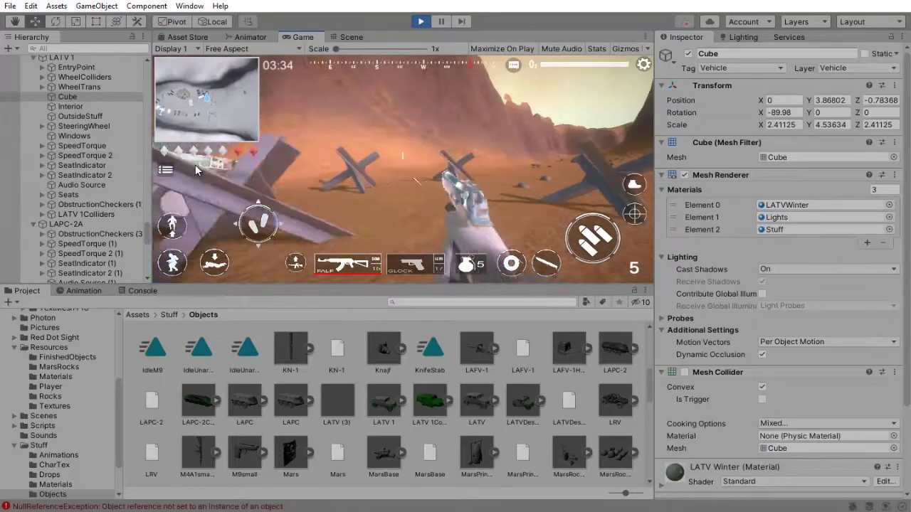
pyautogui.press('w')
pyautogui.press('w')
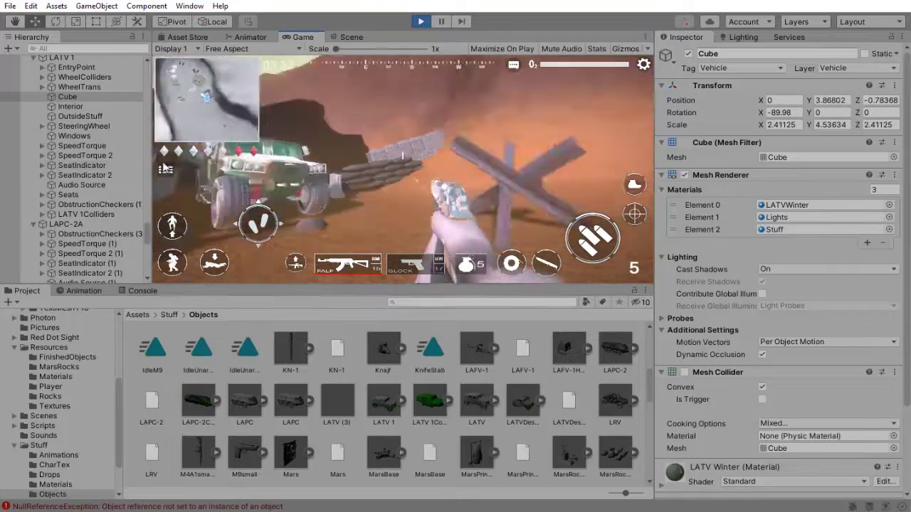
pyautogui.moveTo(596, 154); pyautogui.dragTo(2, 123)
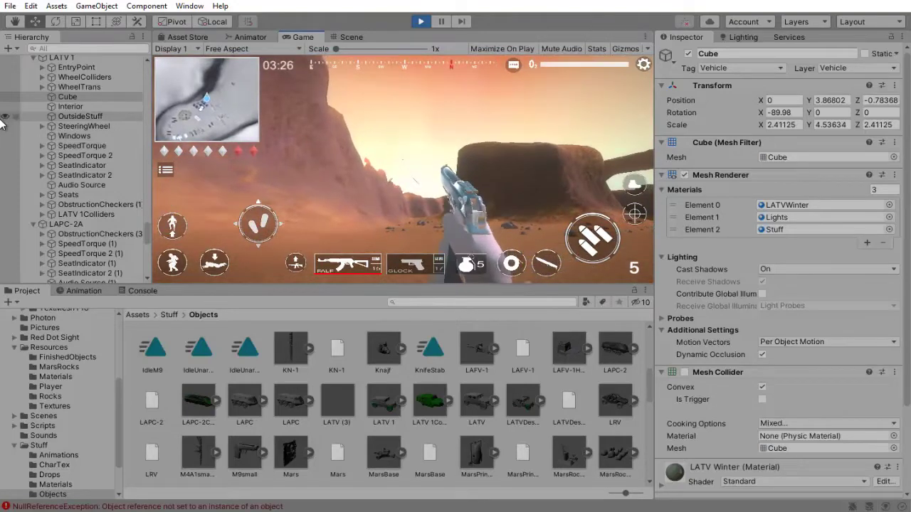